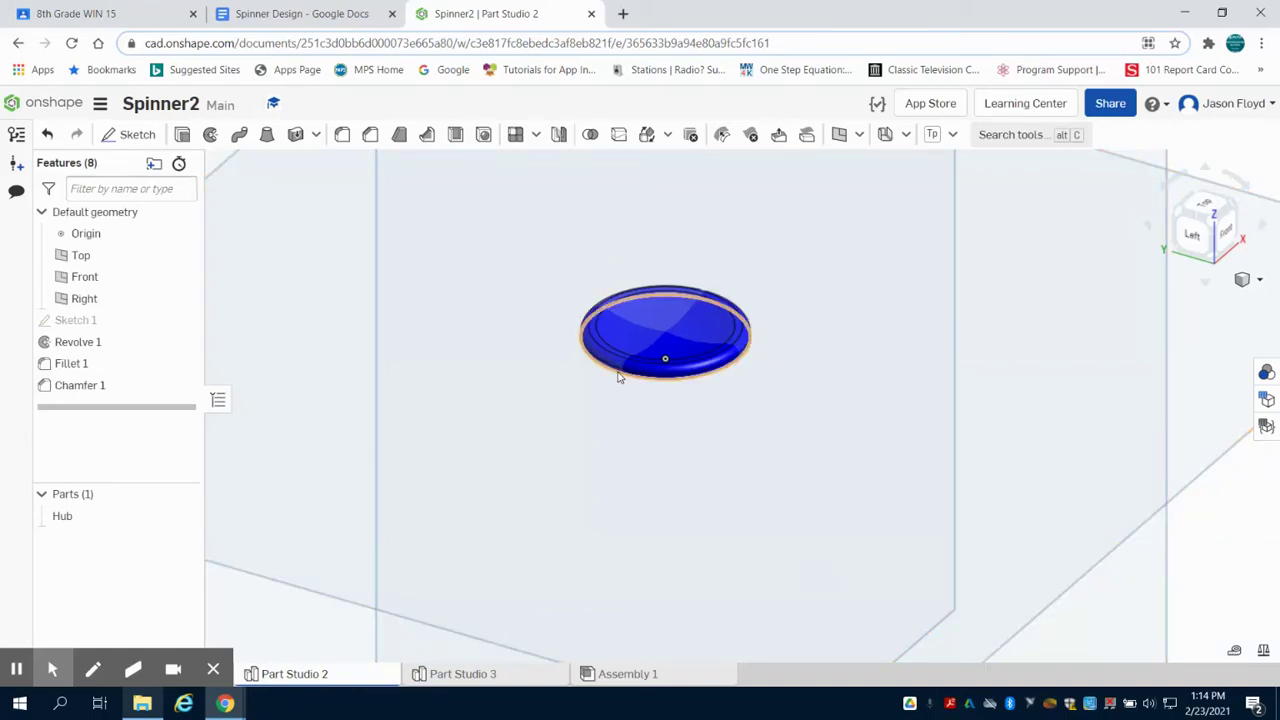
- Orbit the finished hub, open Part Studio 3, and view the Spinner Design drawing for reference
{"action": "mouse_move", "coordinate": [797, 464]}
{"action": "right_mouse_down"}
{"action": "mouse_move", "coordinate": [814, 371]}
{"action": "mouse_move", "coordinate": [789, 449]}
{"action": "right_mouse_up"}
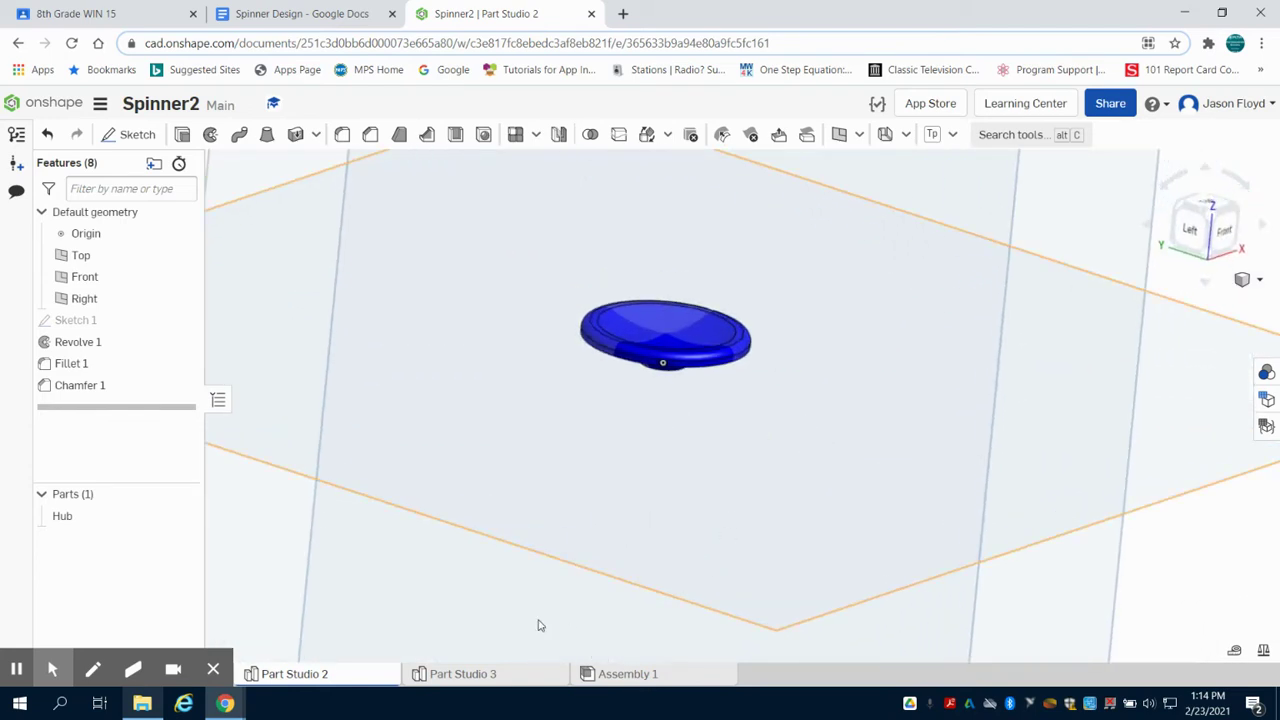
{"action": "left_click", "coordinate": [459, 675]}
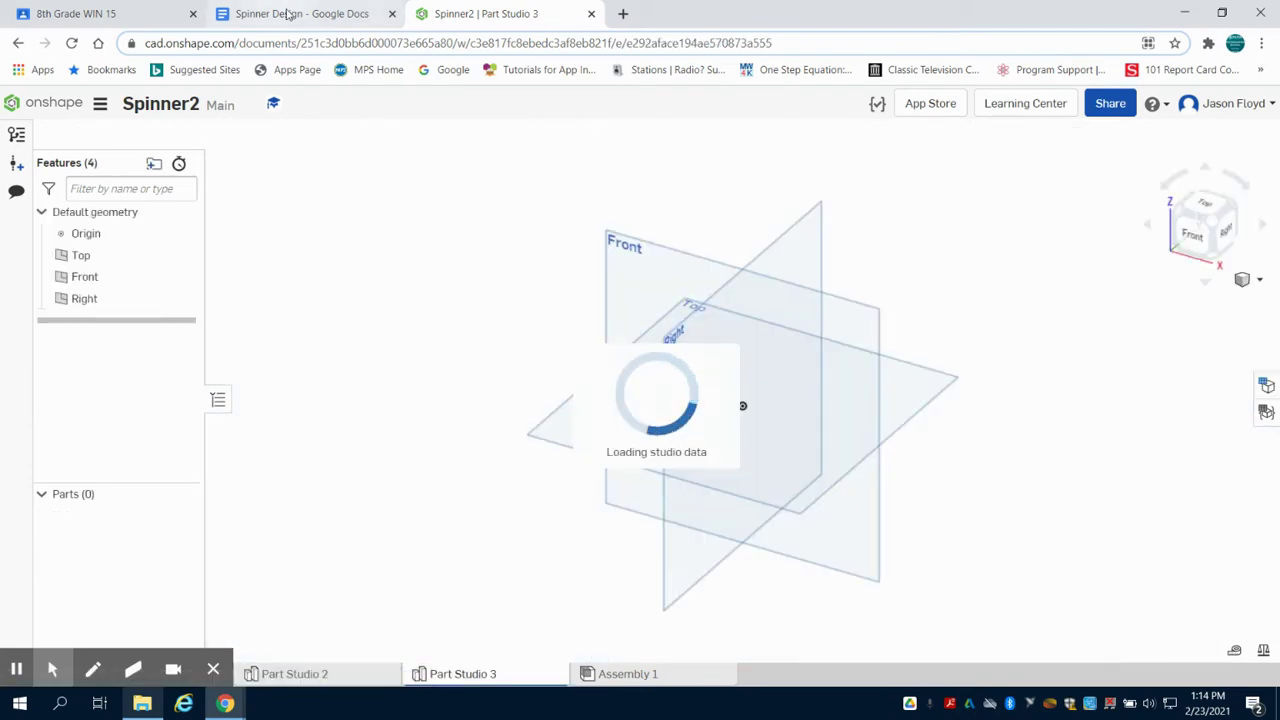
{"action": "left_click", "coordinate": [287, 14]}
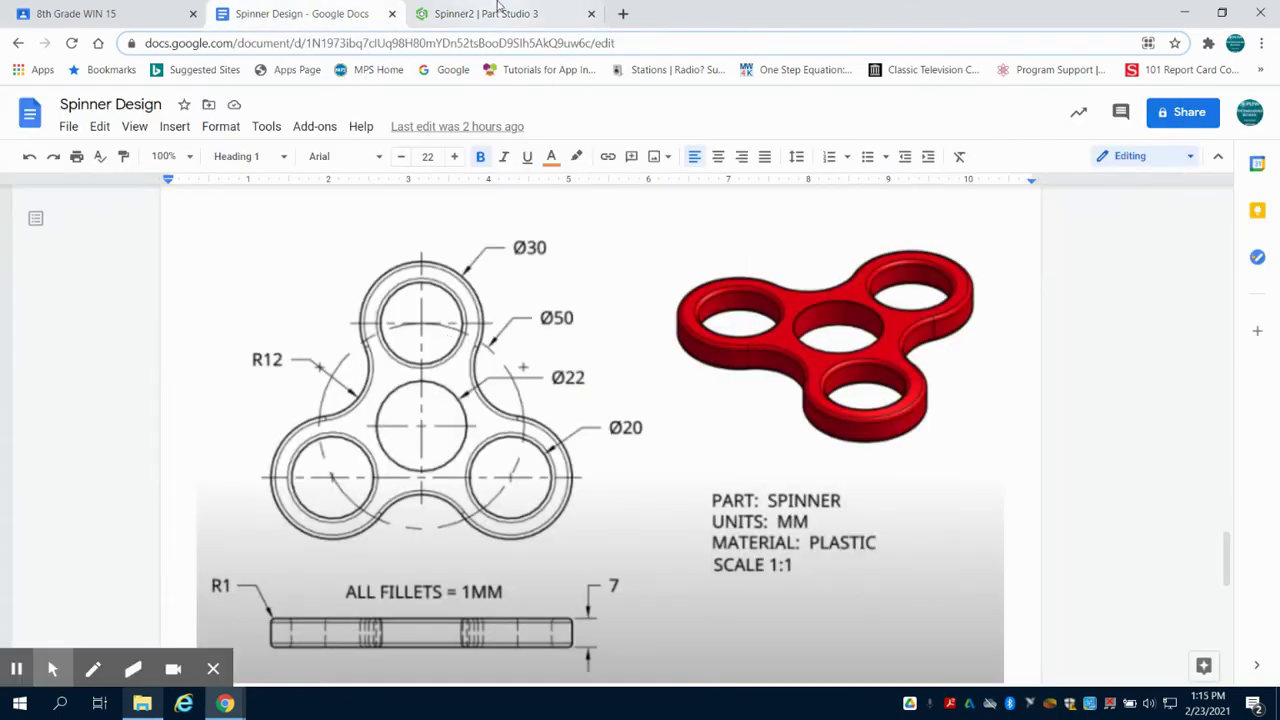
- Back in Part Studio 3, start a sketch on the Top plane viewed from above
{"action": "left_click", "coordinate": [497, 8]}
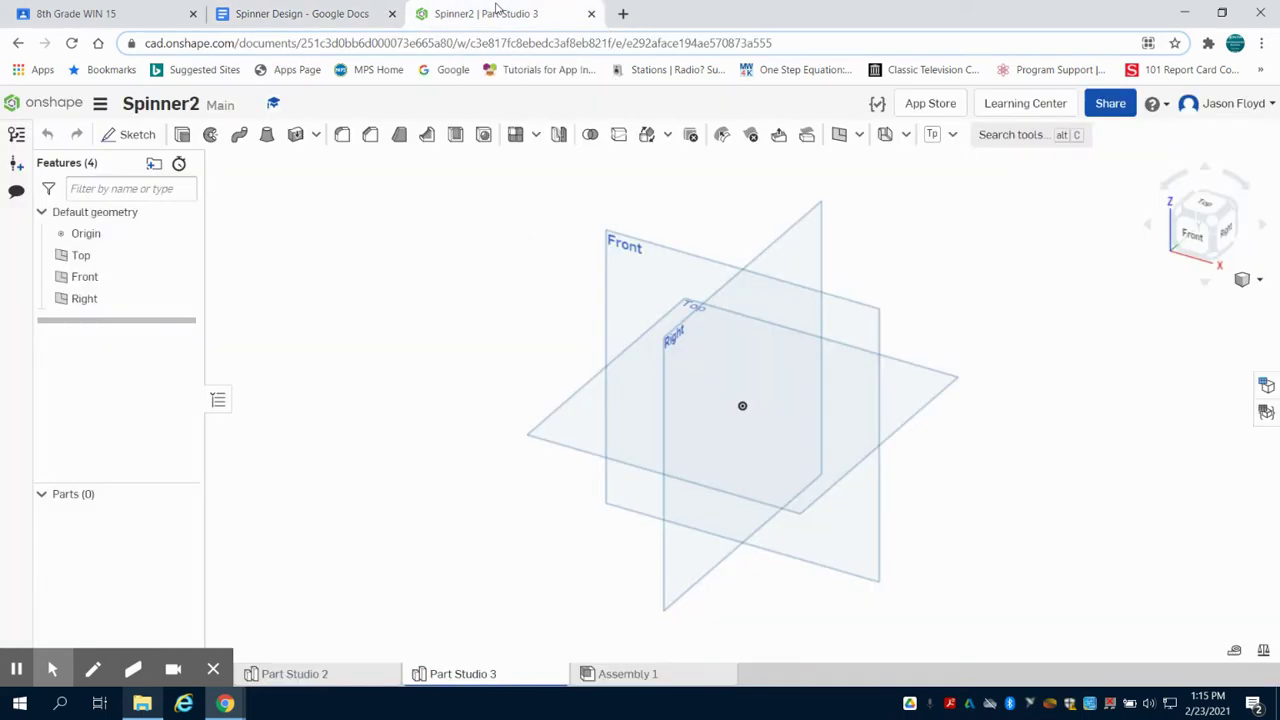
{"action": "left_click", "coordinate": [133, 134]}
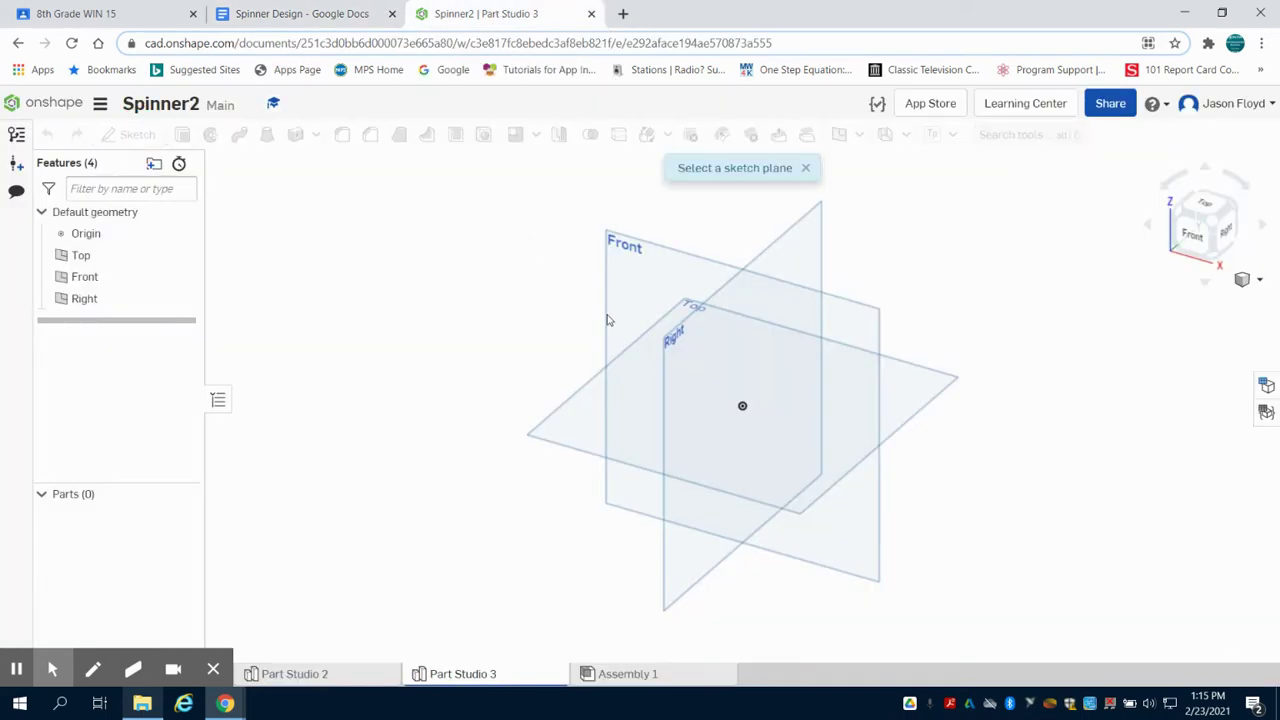
{"action": "left_click", "coordinate": [652, 401]}
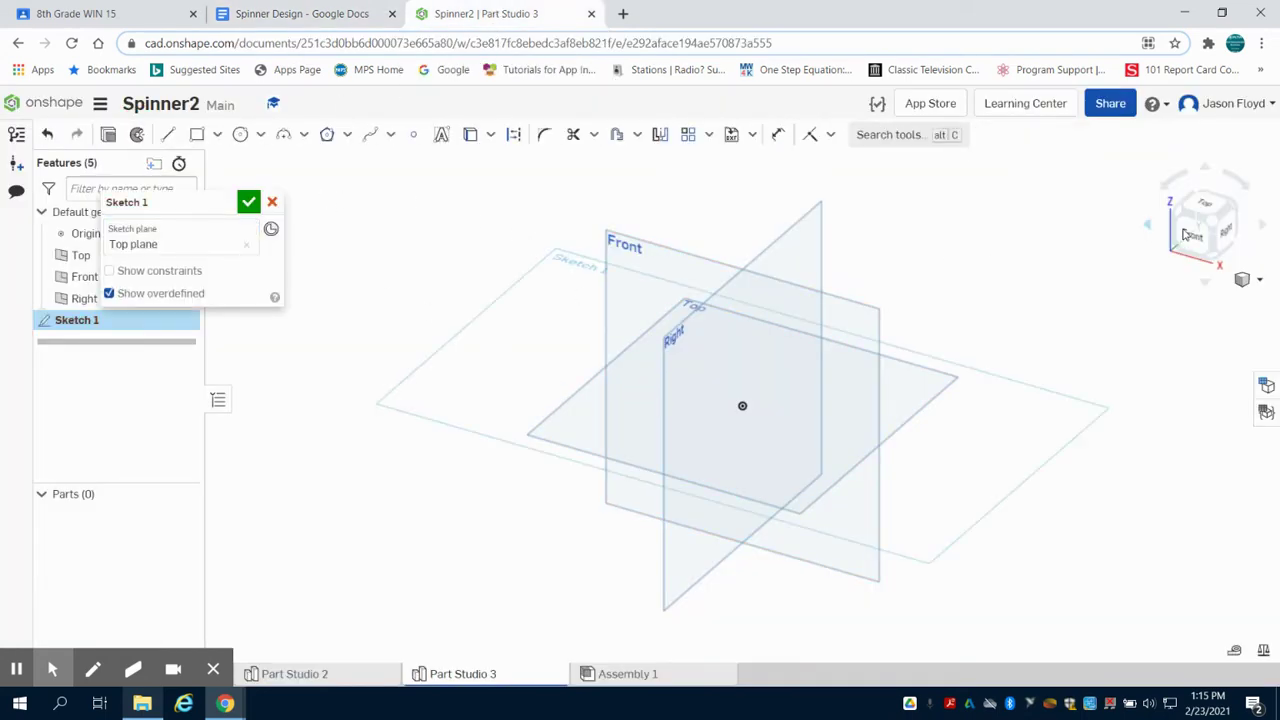
{"action": "left_click", "coordinate": [1204, 204]}
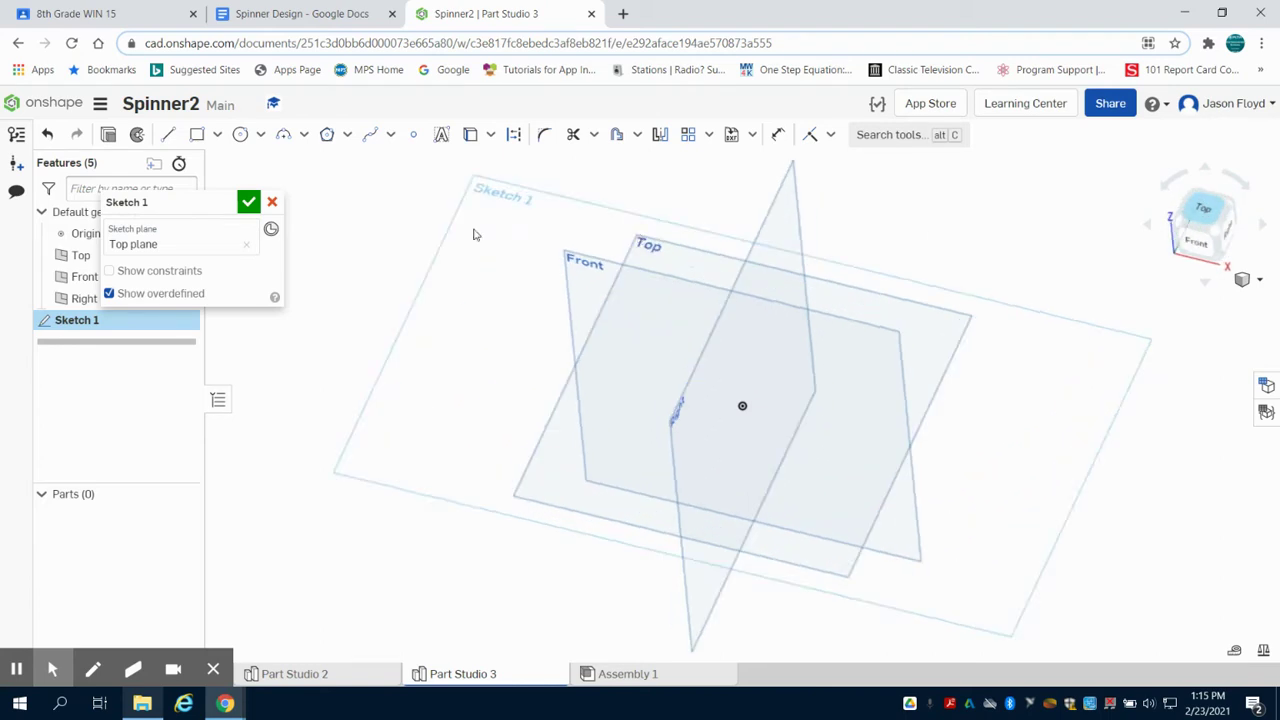
- Draw a 22 mm diameter circle centred on the origin
{"action": "left_click", "coordinate": [242, 135]}
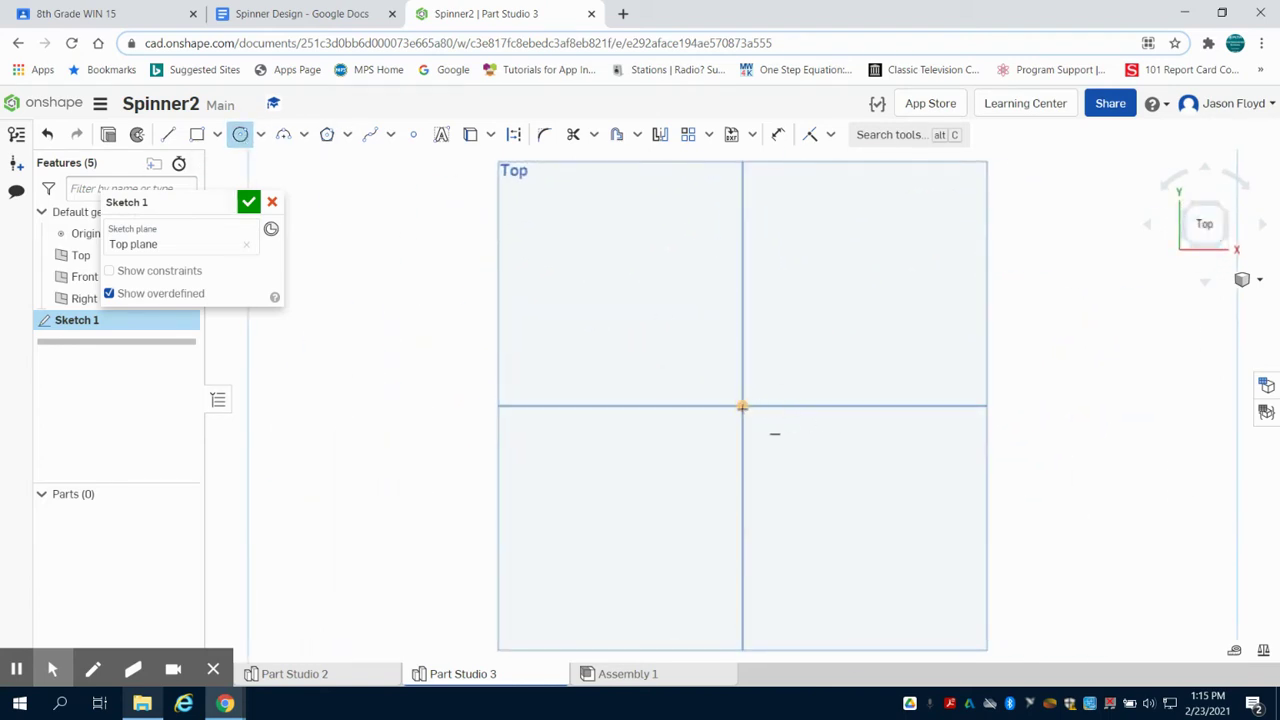
{"action": "left_click", "coordinate": [742, 406]}
{"action": "left_click", "coordinate": [740, 348]}
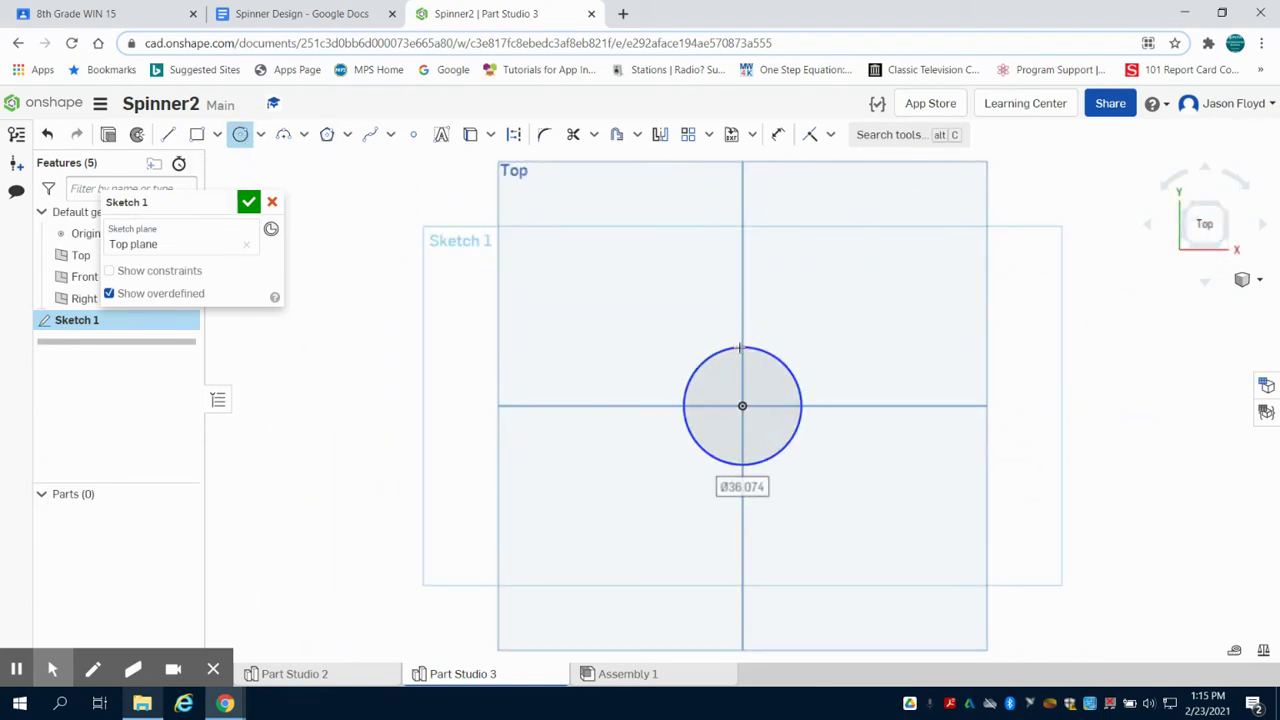
{"action": "type", "text": "22"}
{"action": "key", "text": "Return"}
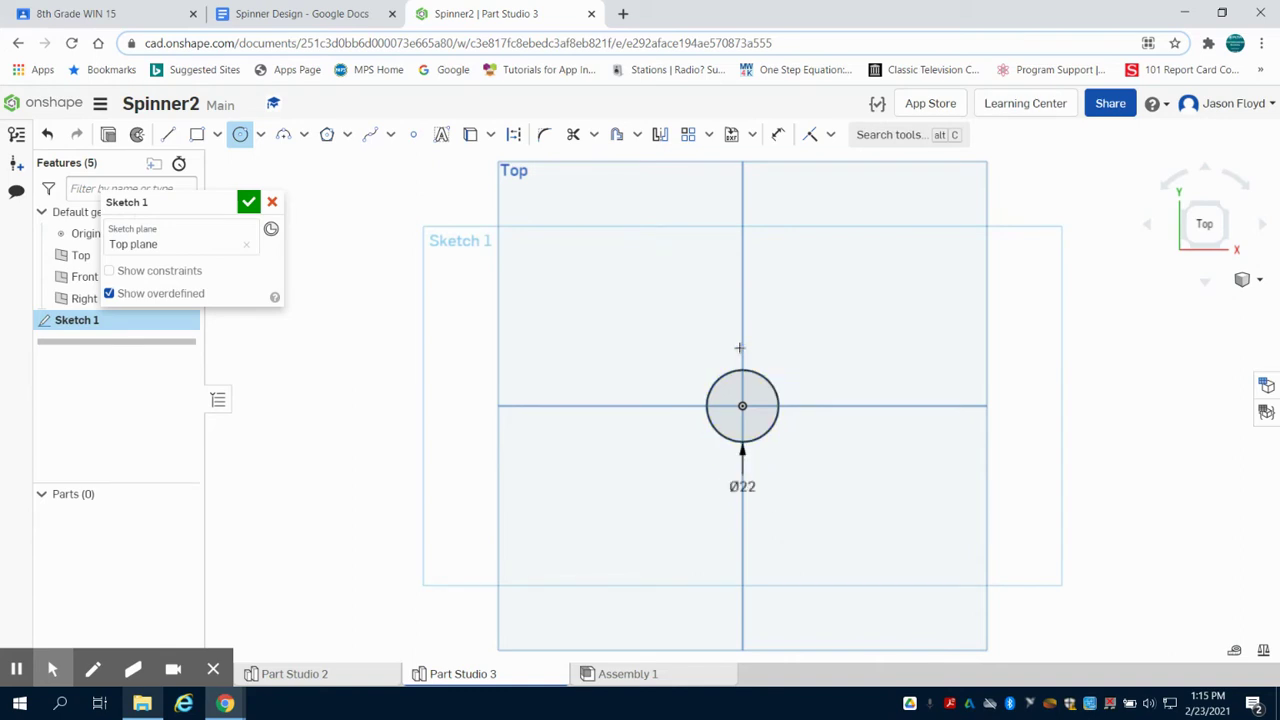
{"action": "scroll", "coordinate": [766, 437], "scroll_direction": "up", "scroll_amount": 2}
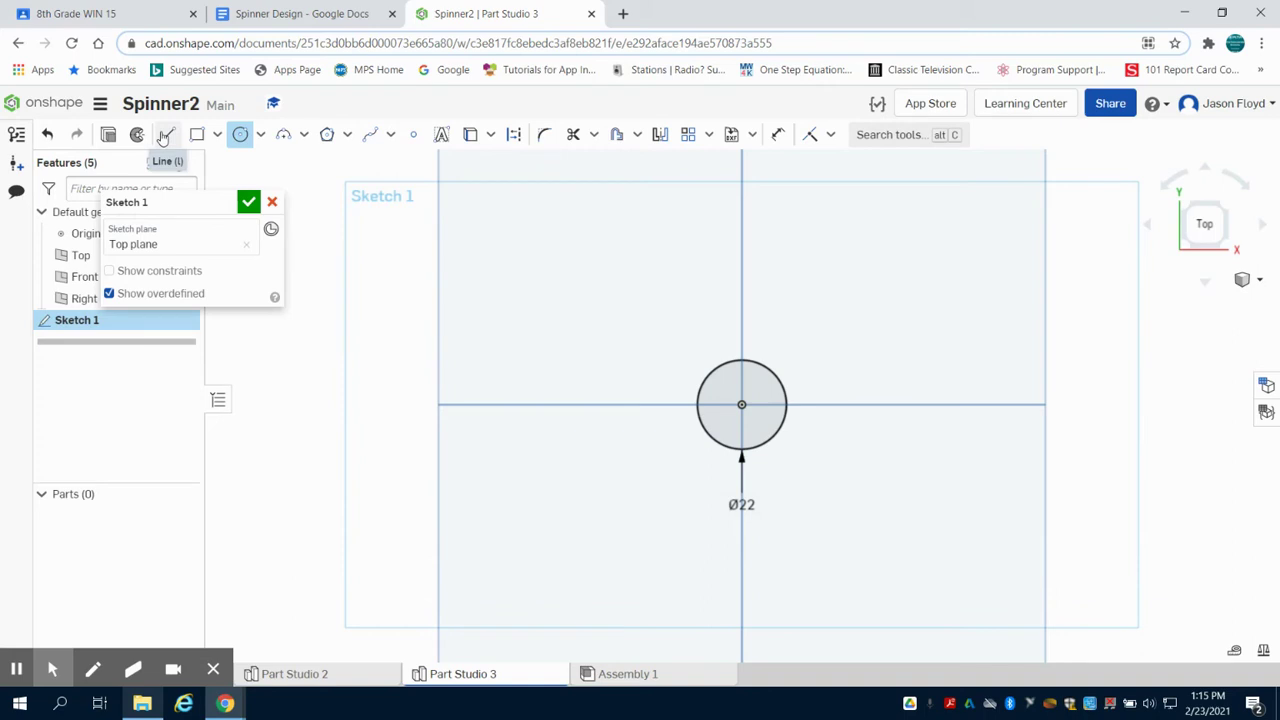
- Draw a 25 mm vertical construction line up from the origin, then end the line chain
{"action": "left_click", "coordinate": [165, 136]}
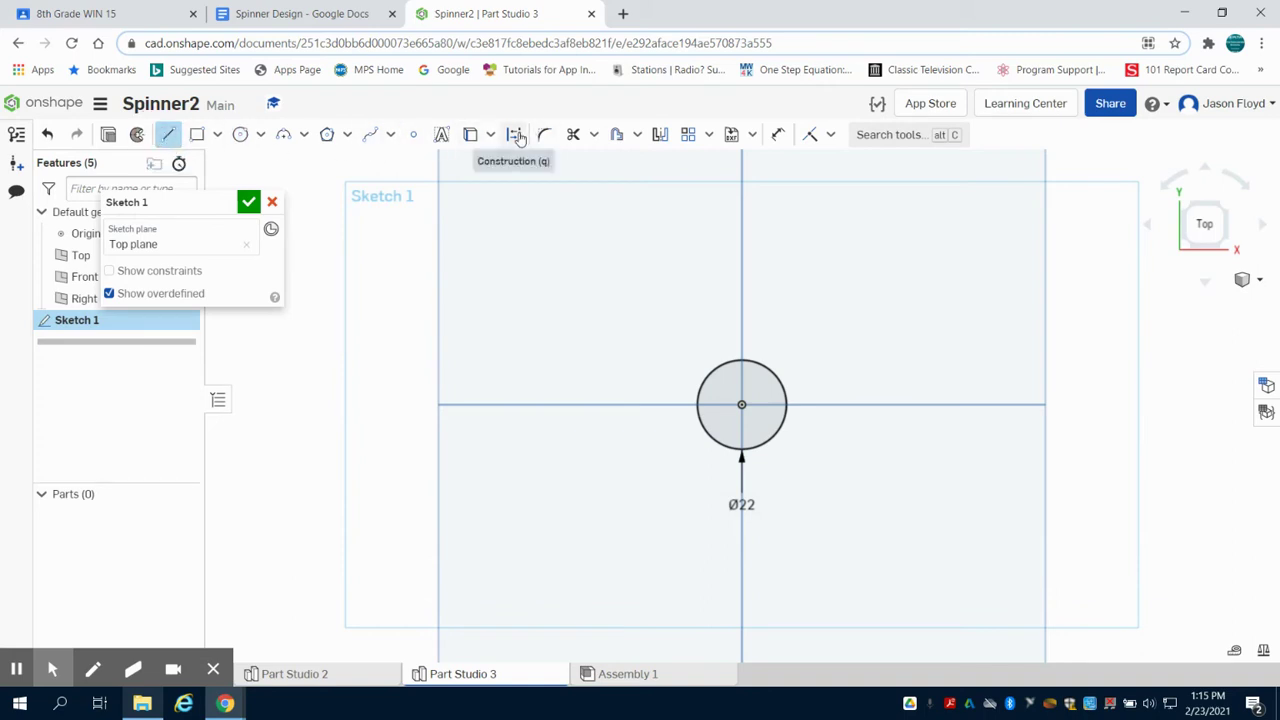
{"action": "left_click", "coordinate": [516, 136]}
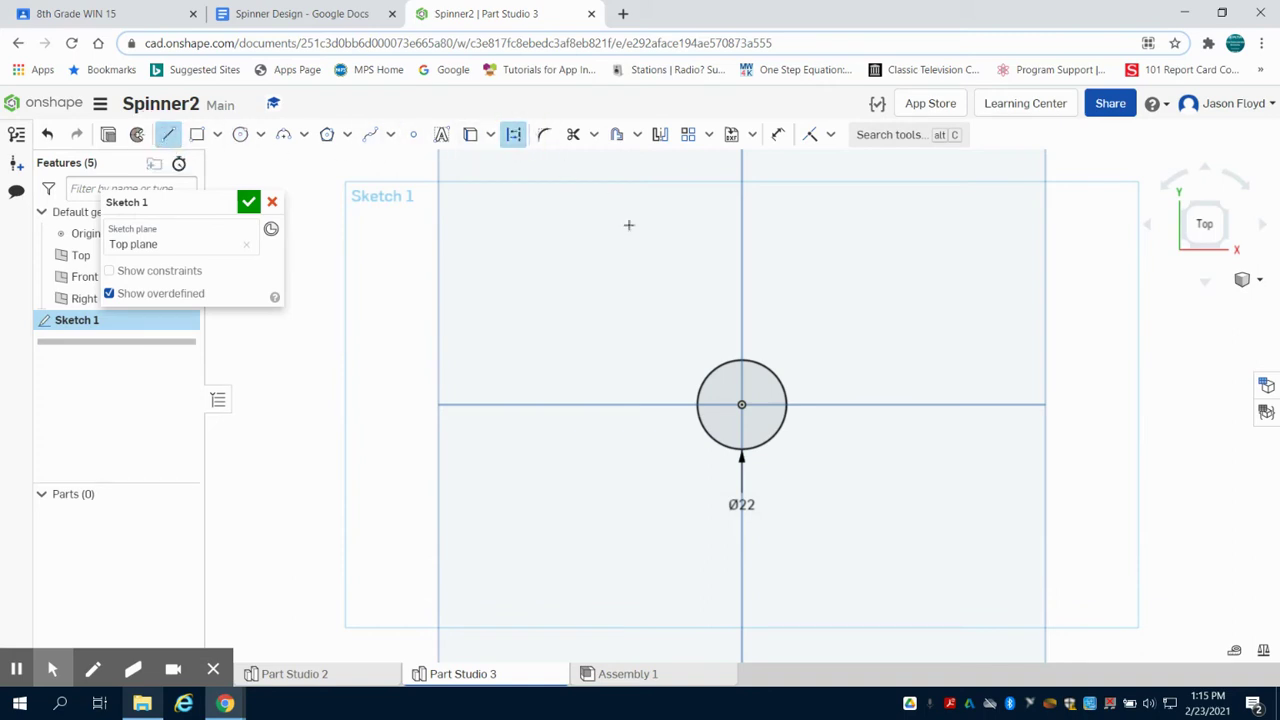
{"action": "left_click", "coordinate": [742, 406]}
{"action": "left_click", "coordinate": [738, 286]}
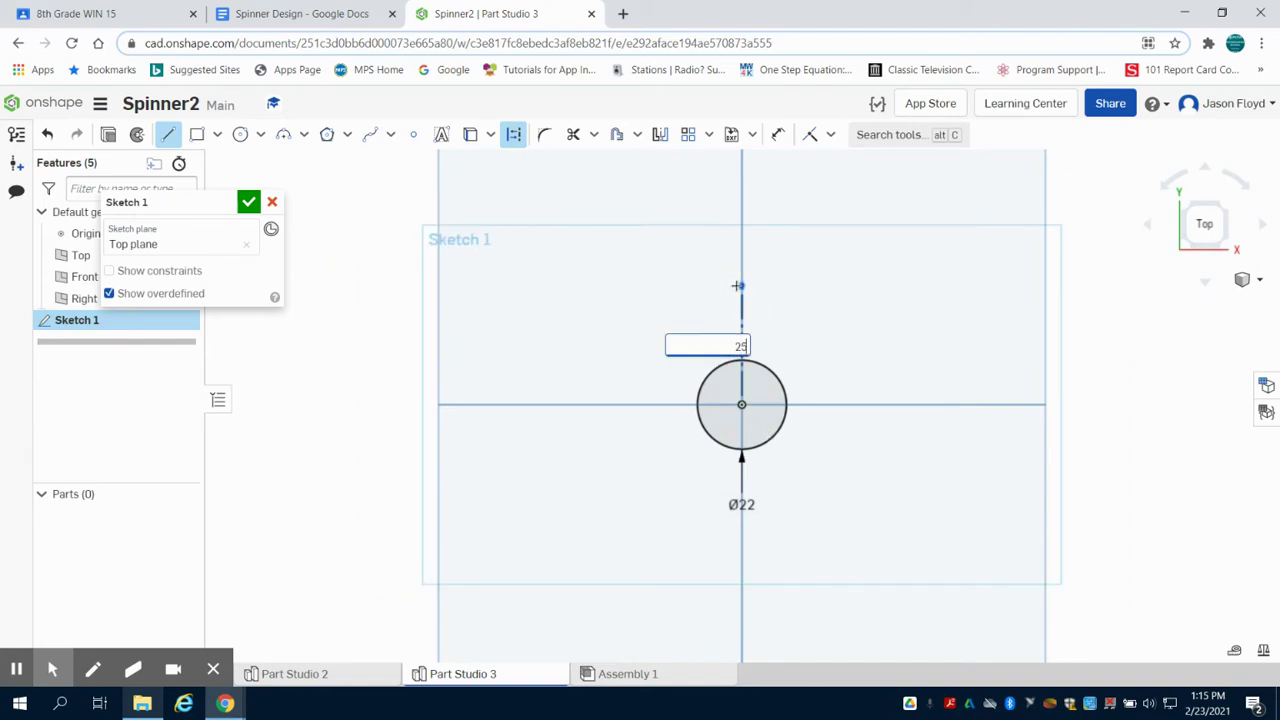
{"action": "type", "text": "25"}
{"action": "key", "text": "Return"}
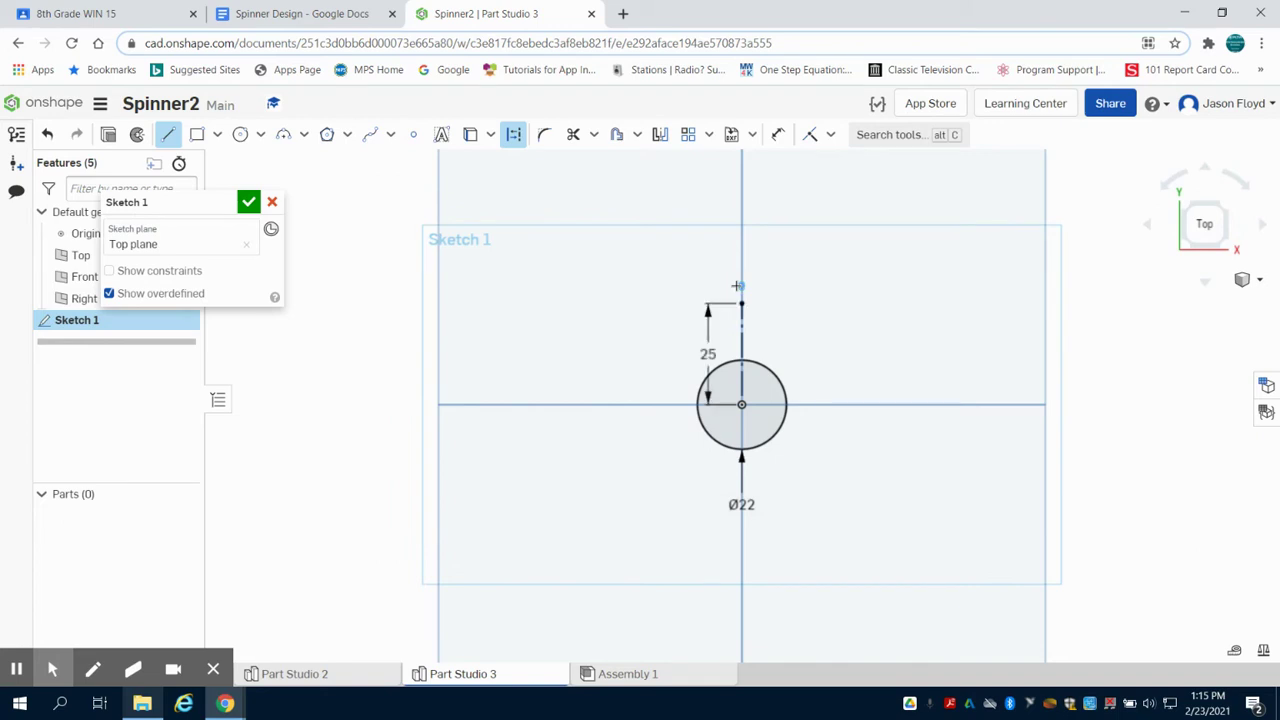
{"action": "right_click", "coordinate": [608, 313]}
{"action": "left_click", "coordinate": [652, 321]}
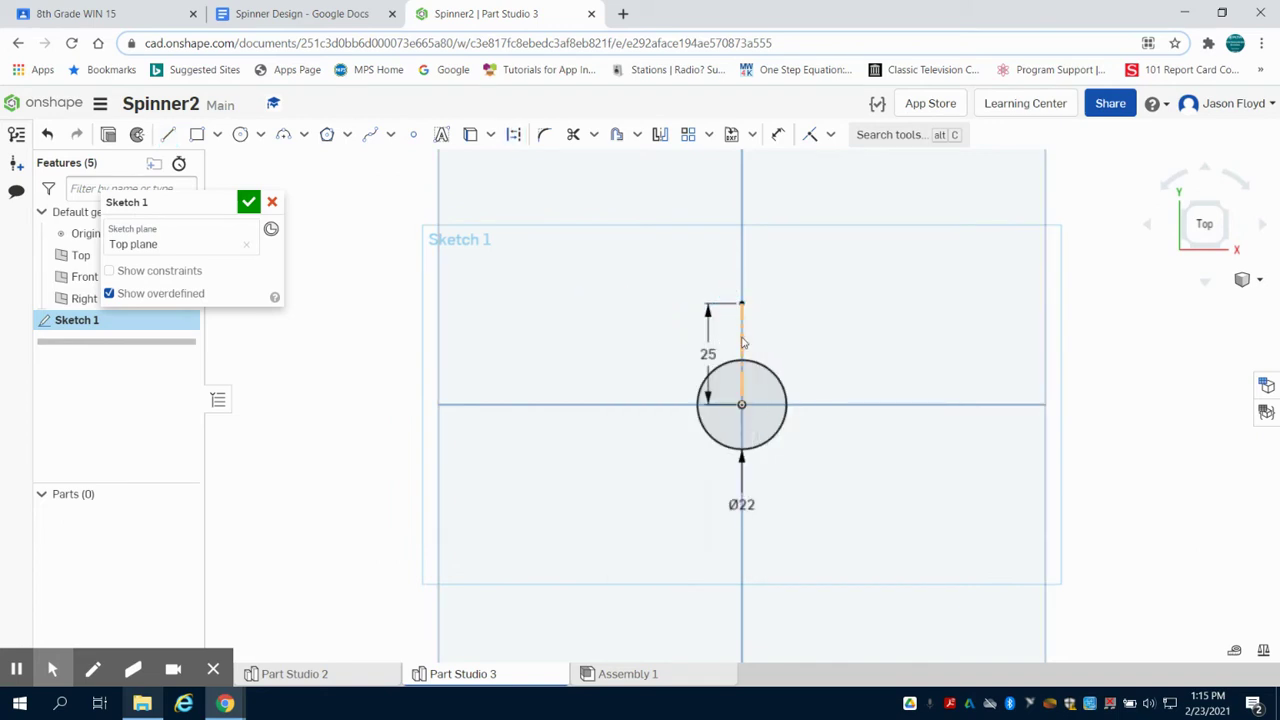
{"action": "scroll", "coordinate": [744, 345], "scroll_direction": "up", "scroll_amount": 3}
{"action": "scroll", "coordinate": [556, 218], "scroll_direction": "down", "scroll_amount": 1}
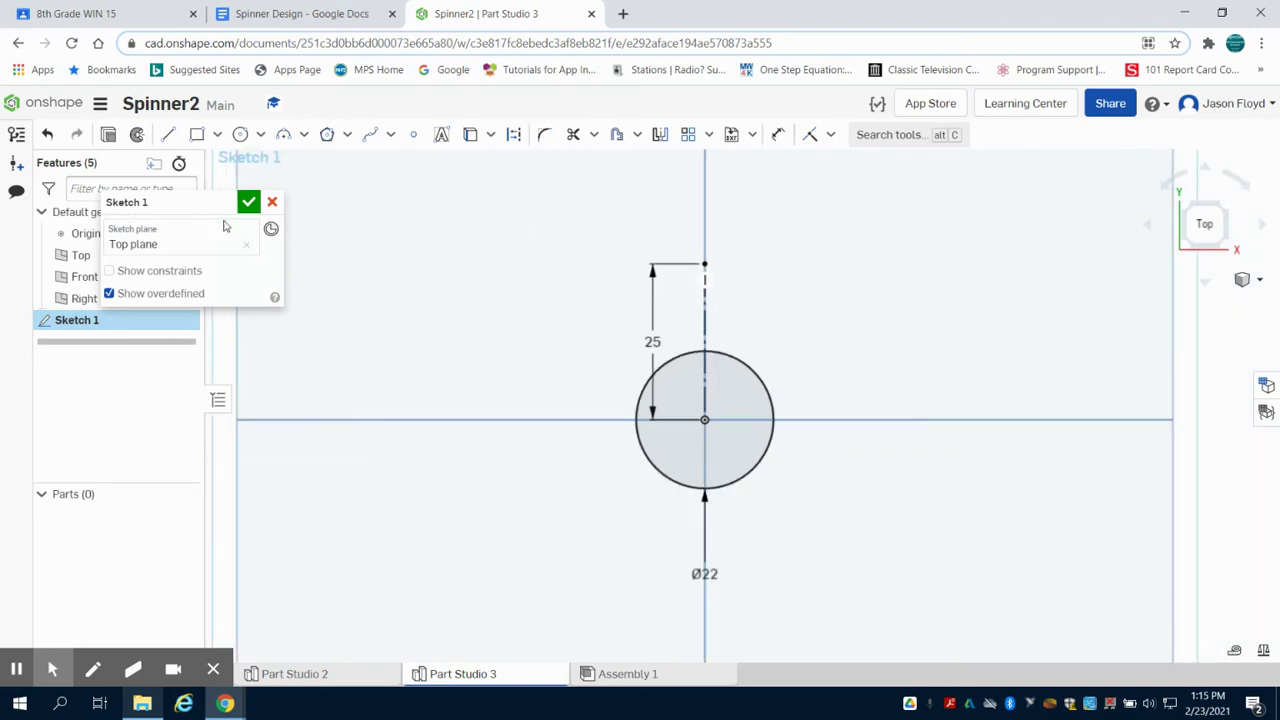
- Draw a Ø20 circle on the construction line's top endpoint, then check the spinner drawing's dimensions
{"action": "left_click", "coordinate": [240, 135]}
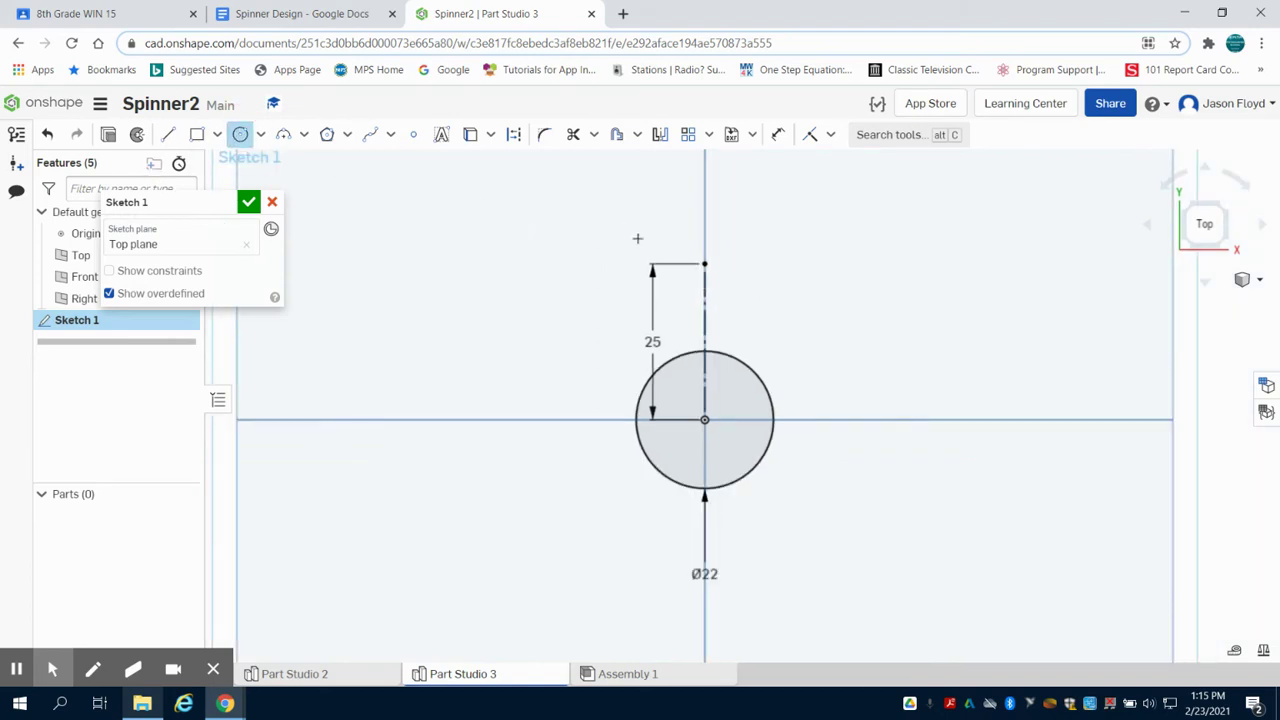
{"action": "left_click", "coordinate": [705, 264]}
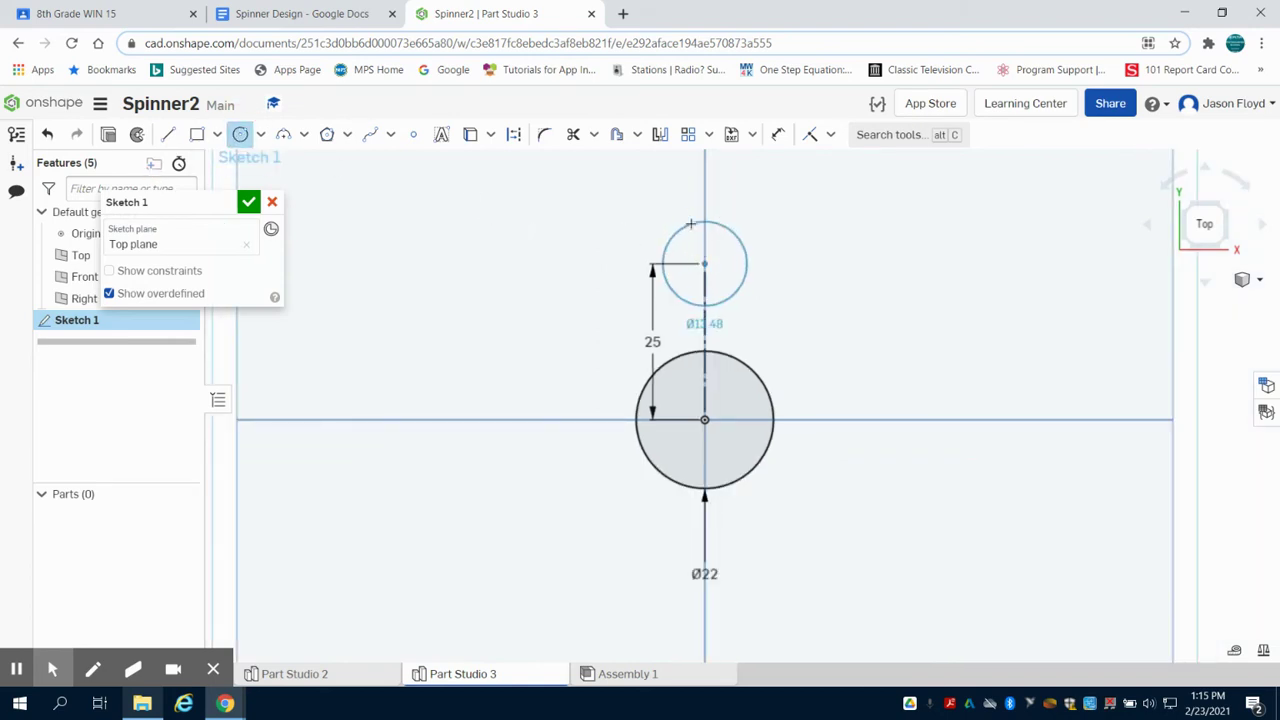
{"action": "left_click", "coordinate": [691, 224]}
{"action": "type", "text": "2"}
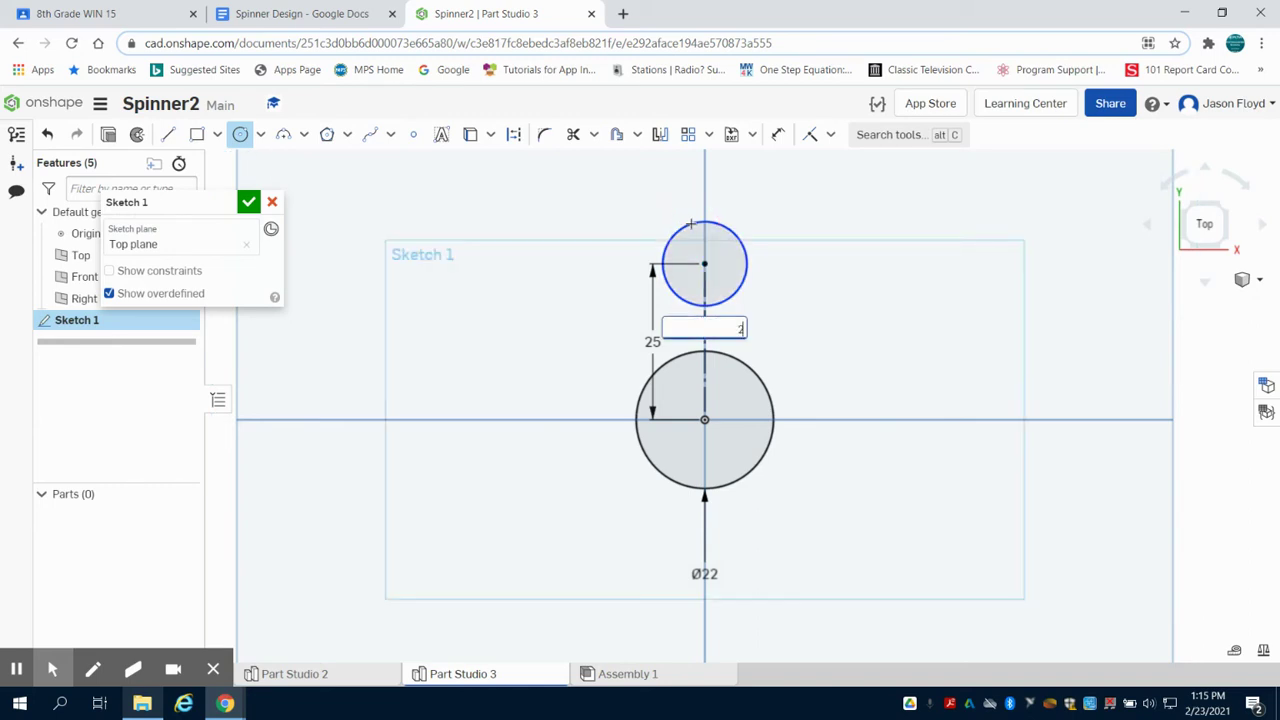
{"action": "type", "text": "0"}
{"action": "key", "text": "Return"}
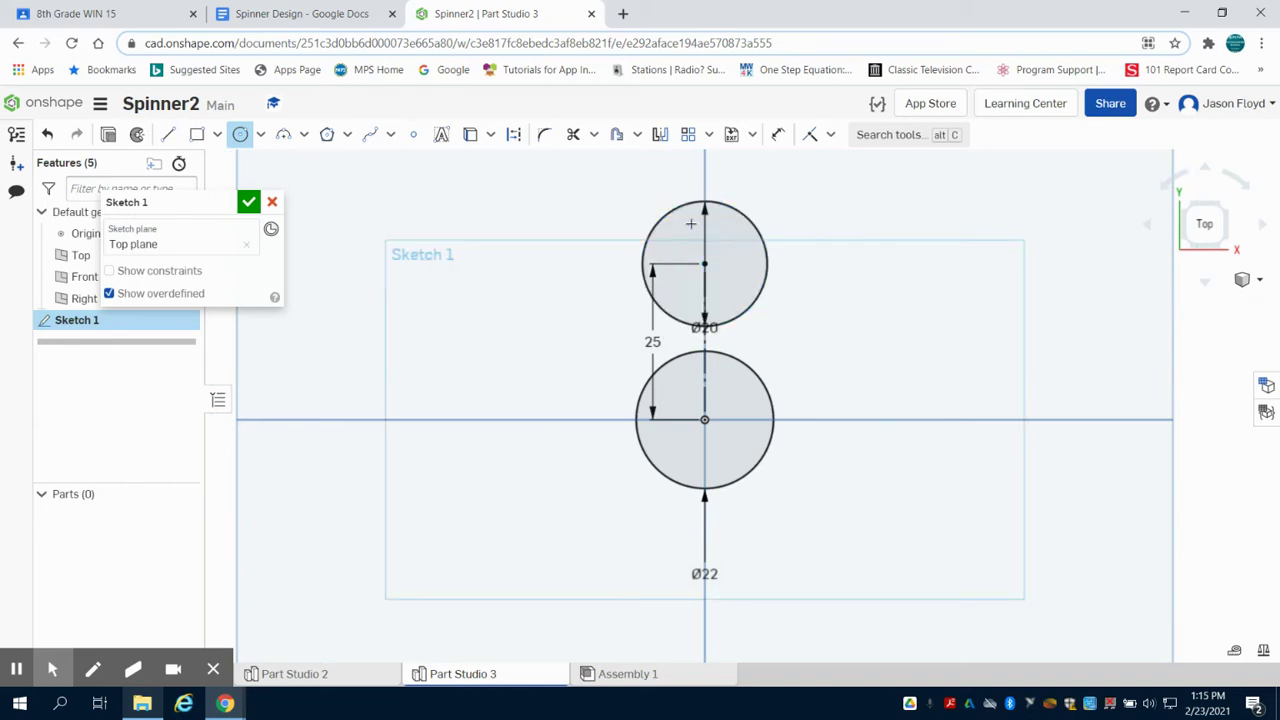
{"action": "left_click", "coordinate": [325, 14]}
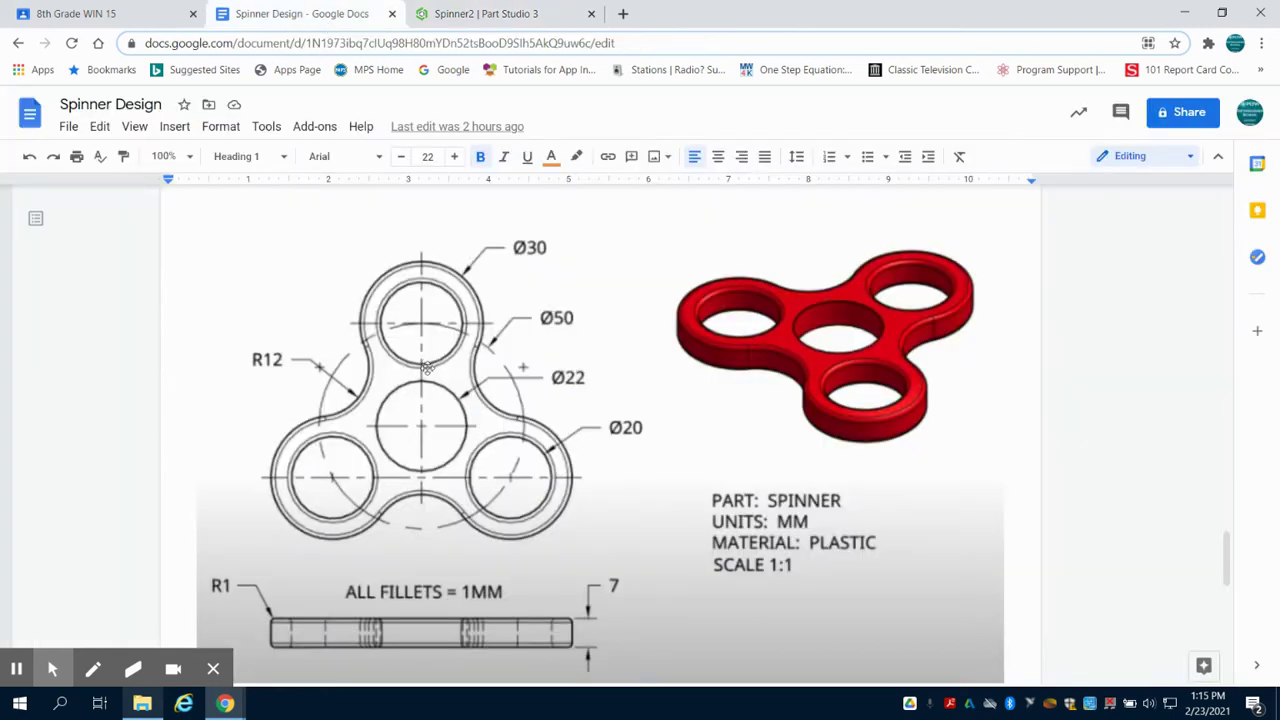
{"action": "left_click", "coordinate": [487, 14]}
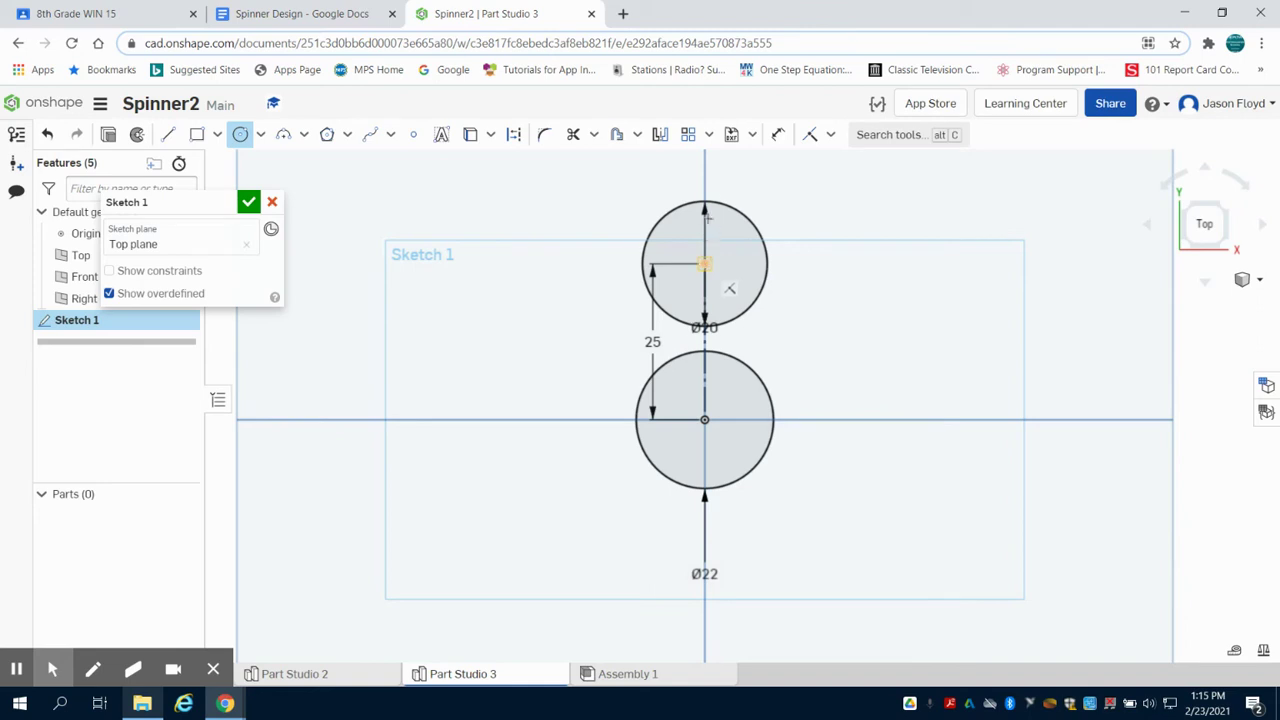
- Add a Ø30 circle sharing the top Ø20 circle's centre
{"action": "left_click", "coordinate": [704, 263]}
{"action": "left_click", "coordinate": [707, 186]}
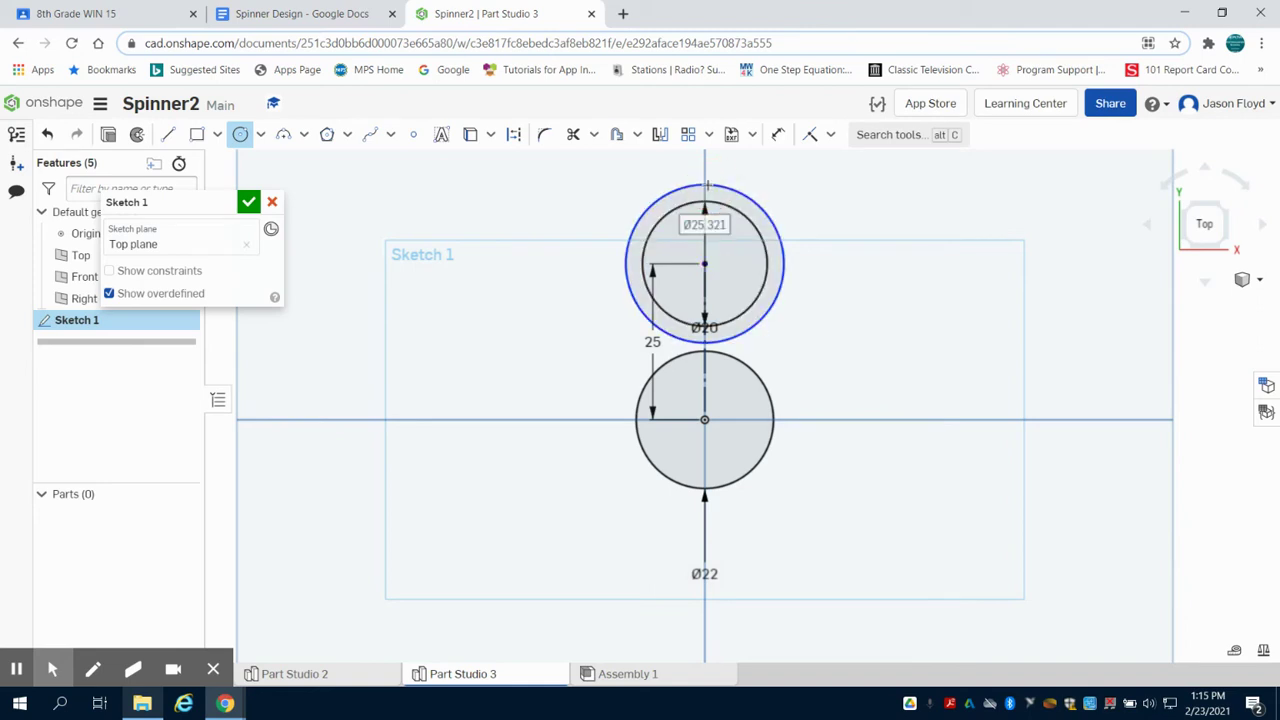
{"action": "type", "text": "30"}
{"action": "key", "text": "Return"}
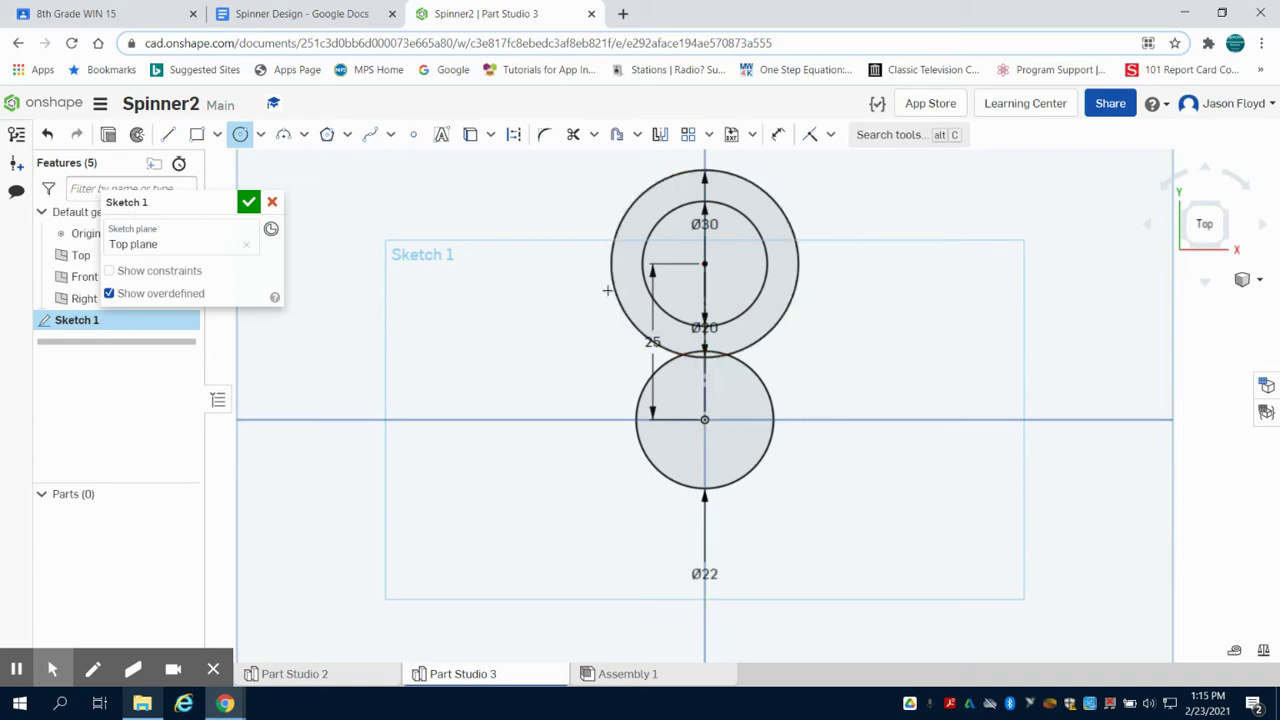
{"action": "left_click", "coordinate": [709, 135]}
- Circular-pattern the Ø30 and Ø20 circles into three copies around the origin
{"action": "left_click", "coordinate": [745, 190]}
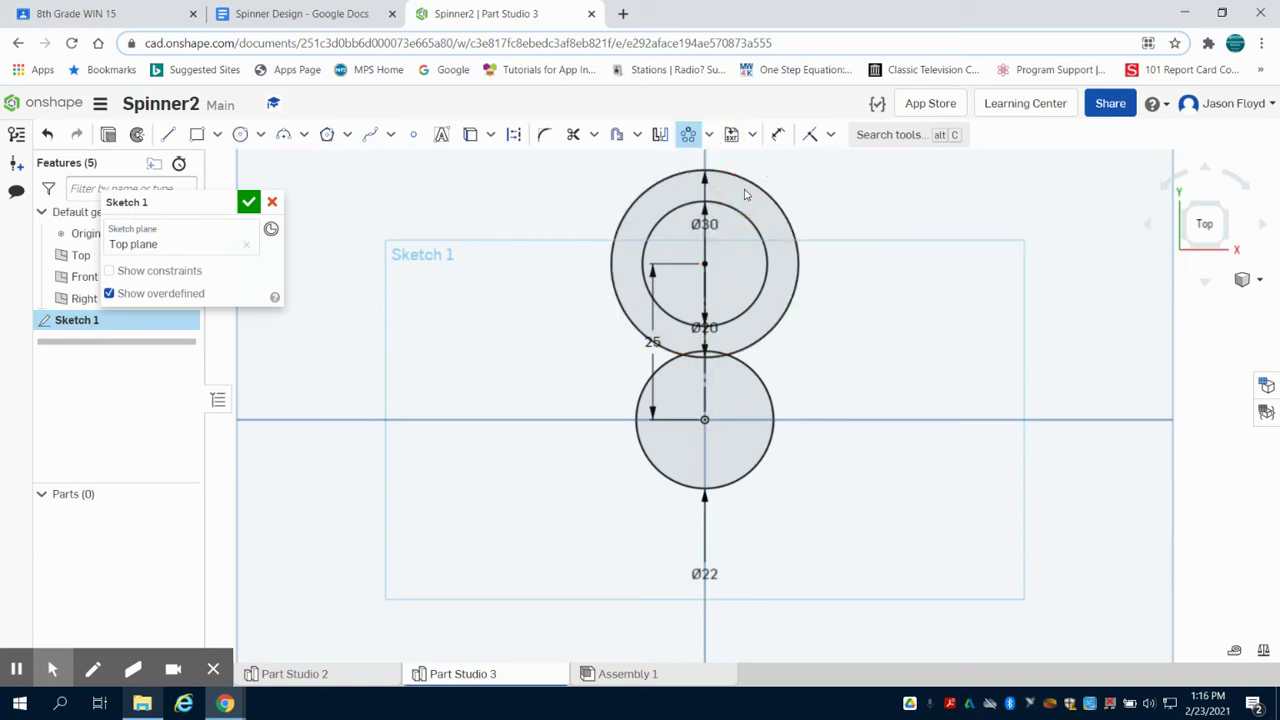
{"action": "left_click", "coordinate": [792, 307]}
{"action": "left_click", "coordinate": [762, 293]}
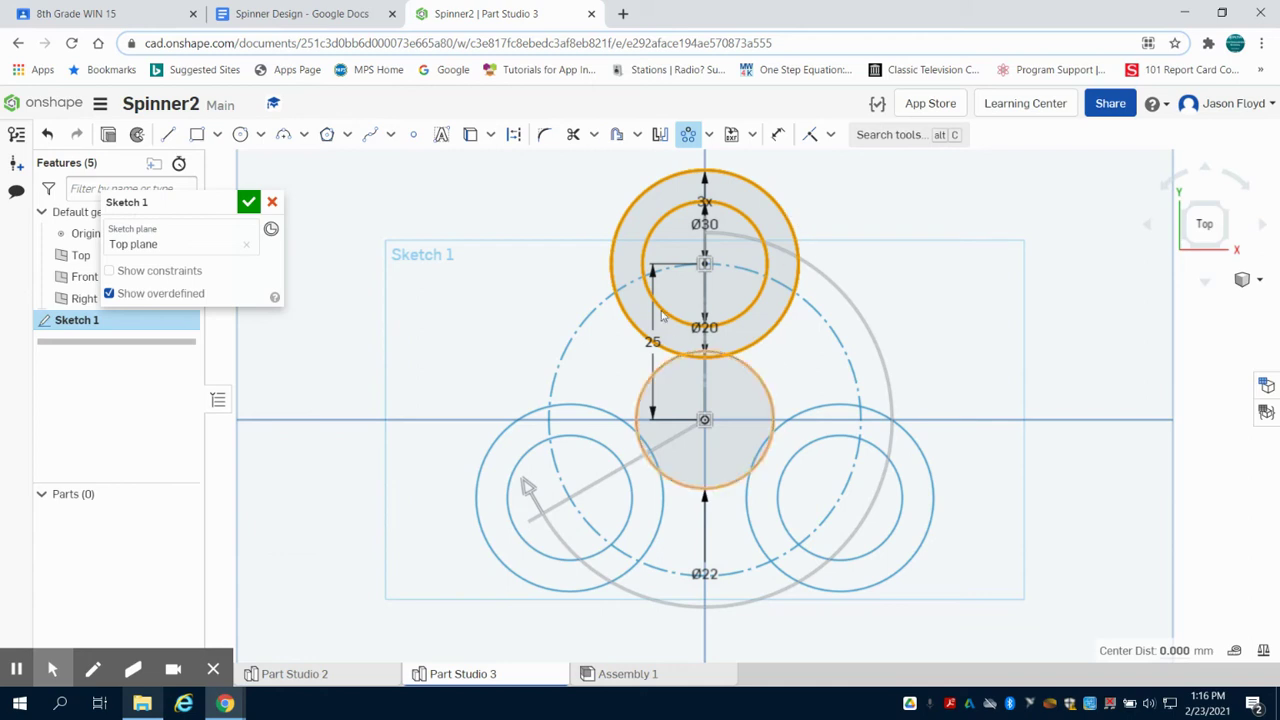
{"action": "left_click", "coordinate": [468, 343]}
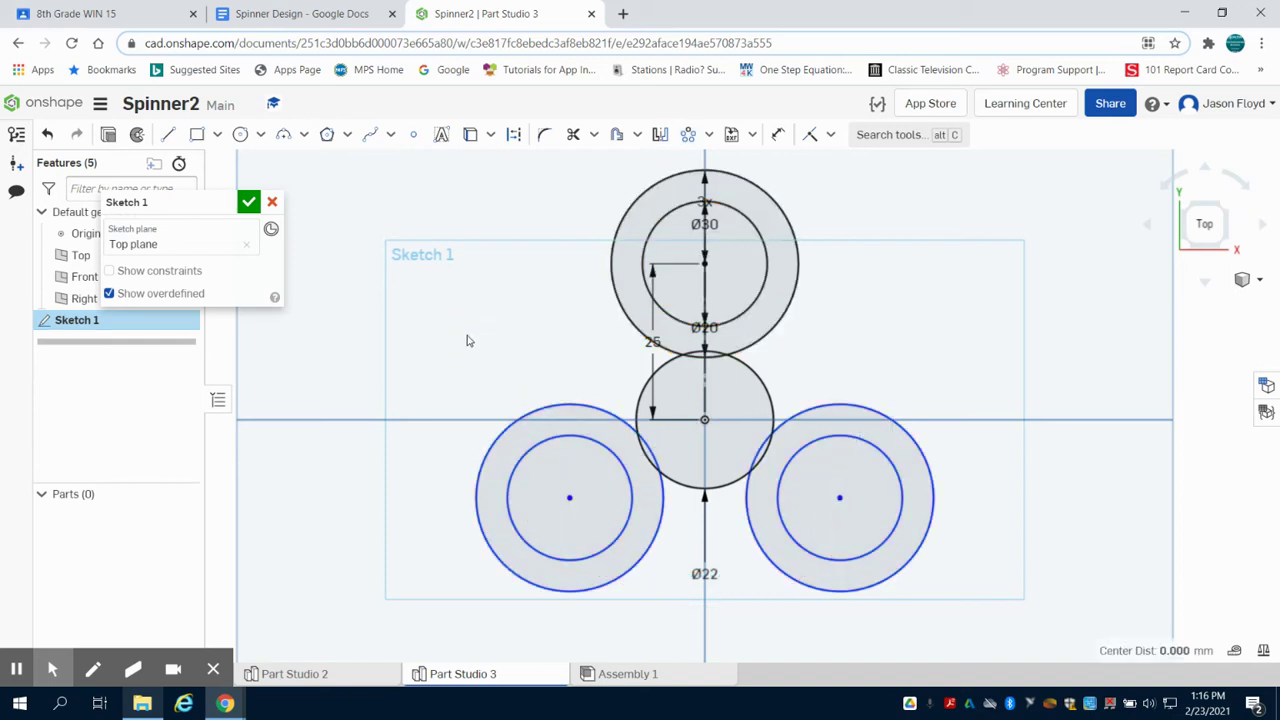
{"action": "scroll", "coordinate": [655, 407], "scroll_direction": "down", "scroll_amount": 2}
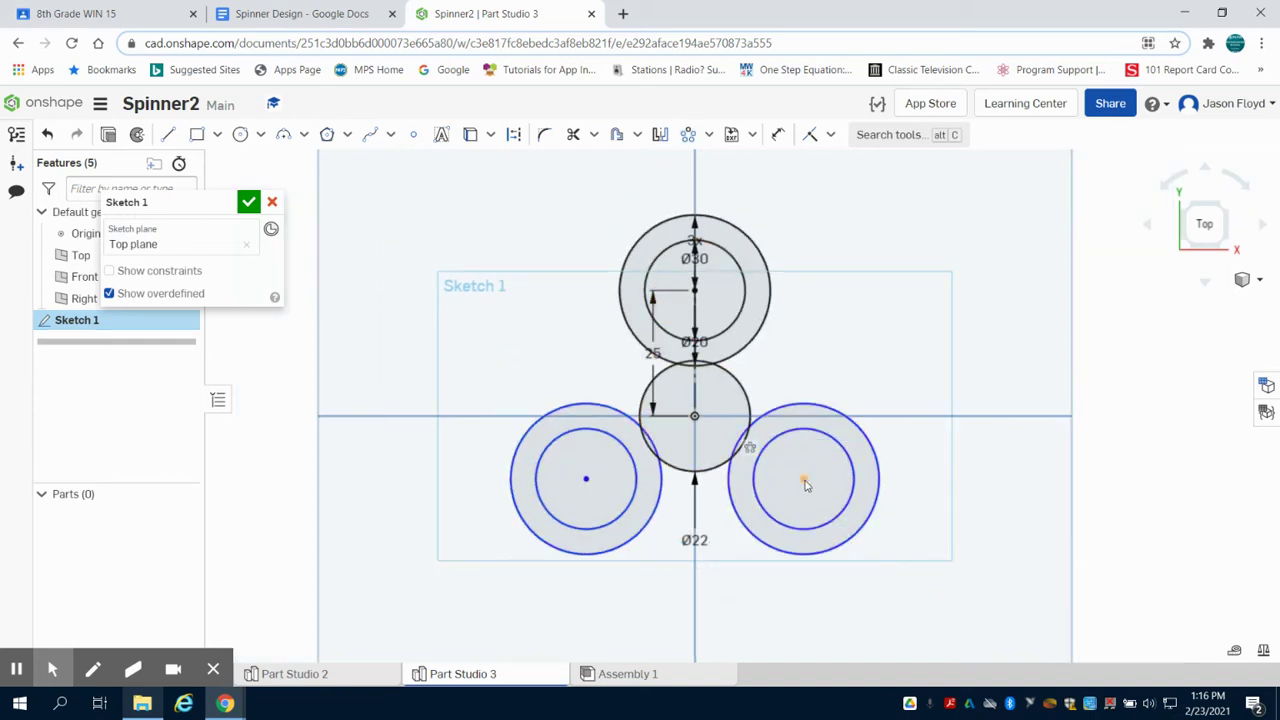
- Make the pattern's centre point coincident with the centre of the Ø22 hub circle
{"action": "left_click_drag", "start_coordinate": [806, 485], "coordinate": [812, 568]}
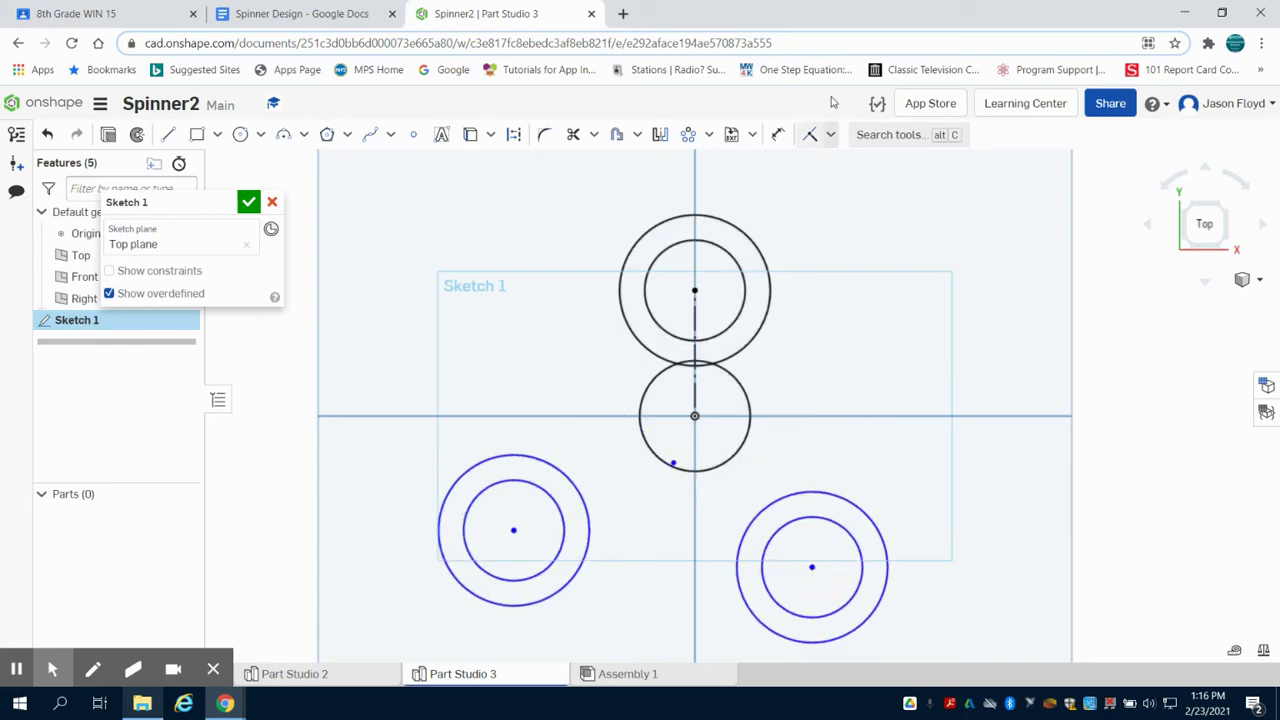
{"action": "left_click", "coordinate": [832, 135]}
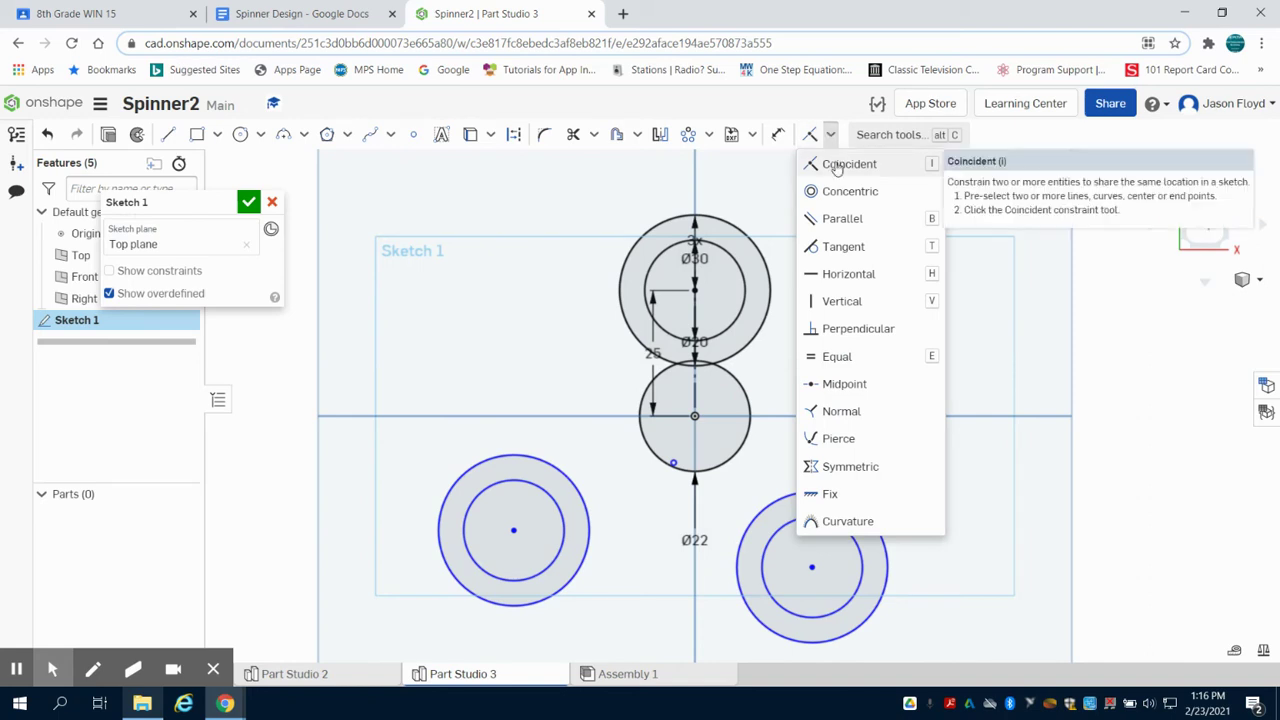
{"action": "left_click", "coordinate": [838, 166]}
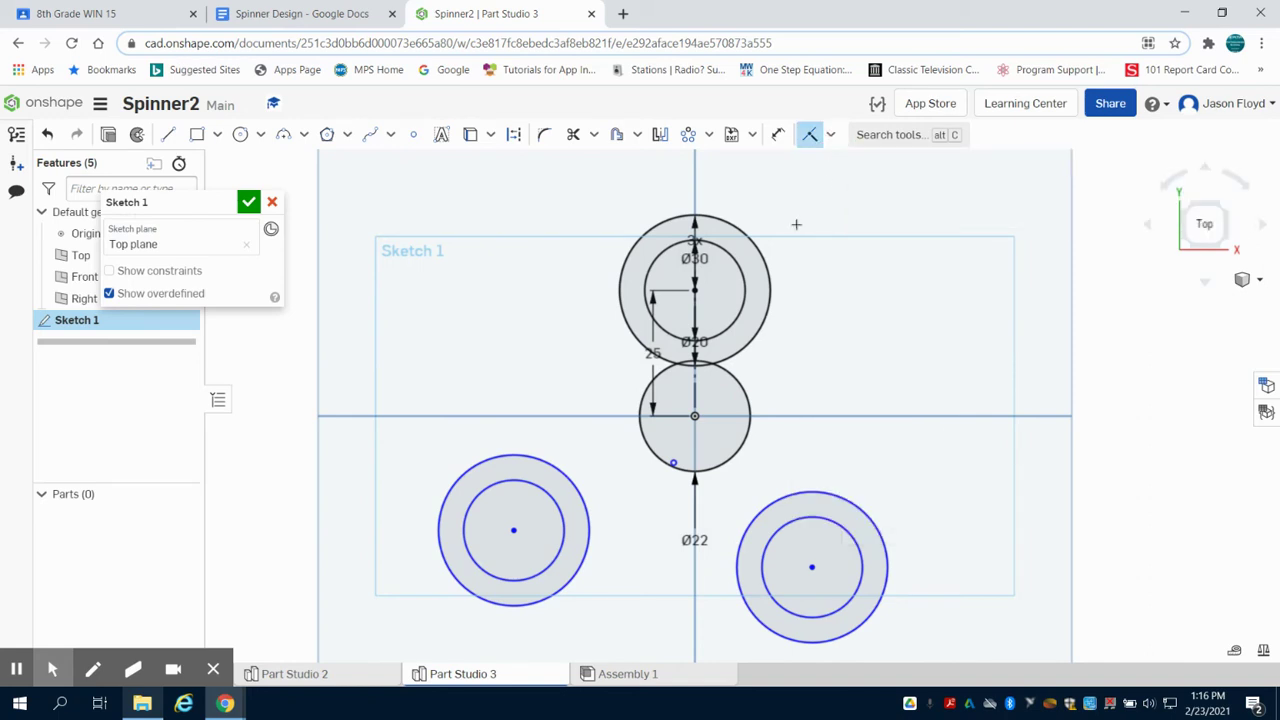
{"action": "left_click", "coordinate": [677, 461]}
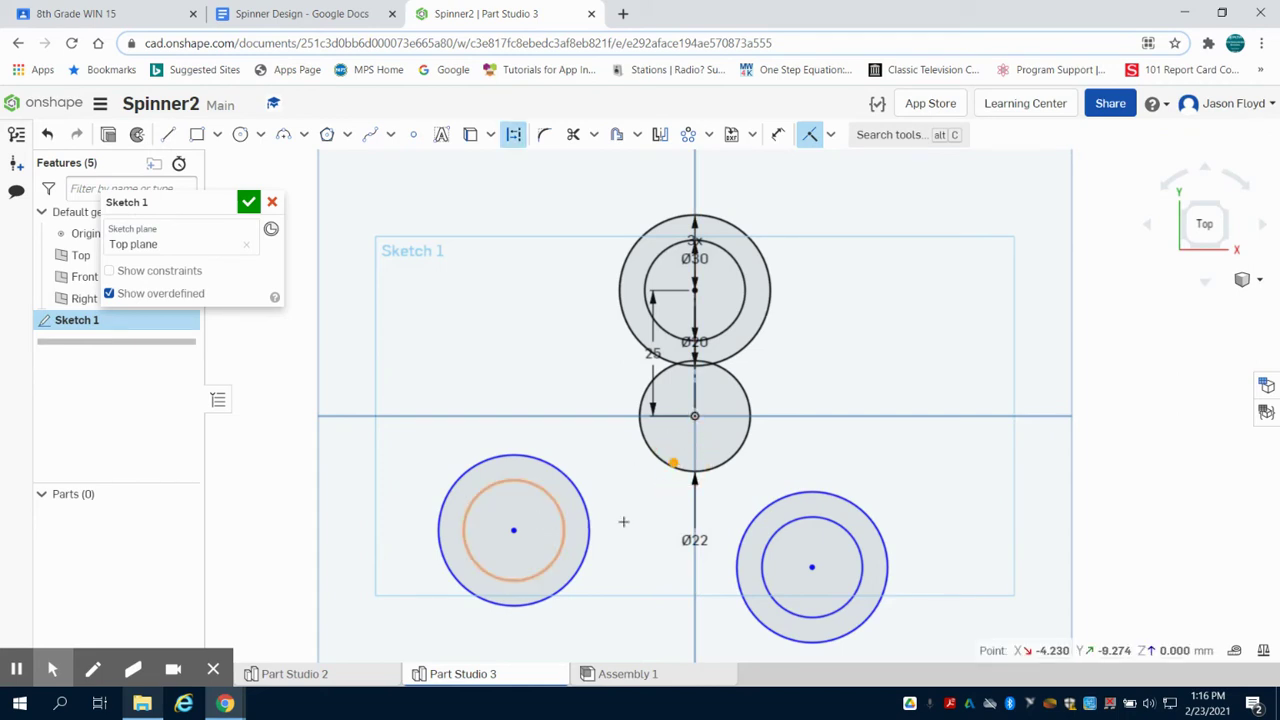
{"action": "left_click", "coordinate": [697, 416]}
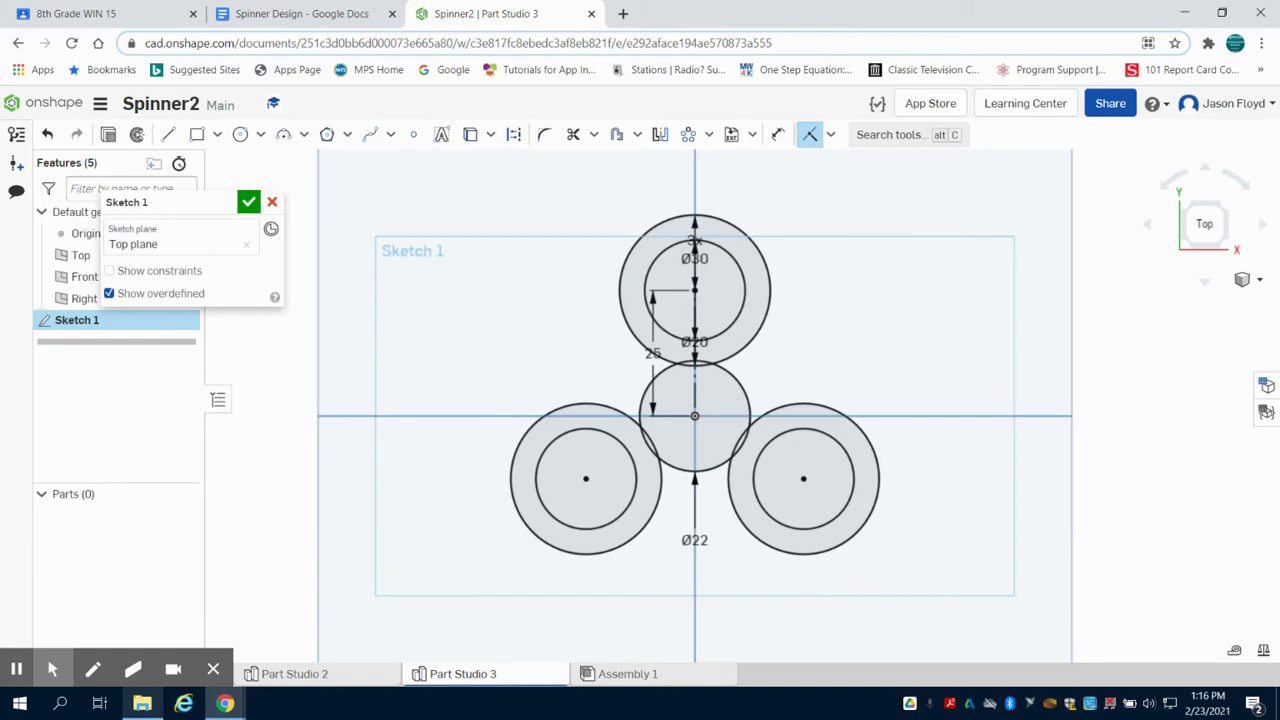
- Draw a 3-point arc of radius 12 from the top lobe circle to the right lobe circle
{"action": "mouse_move", "coordinate": [31, 672]}
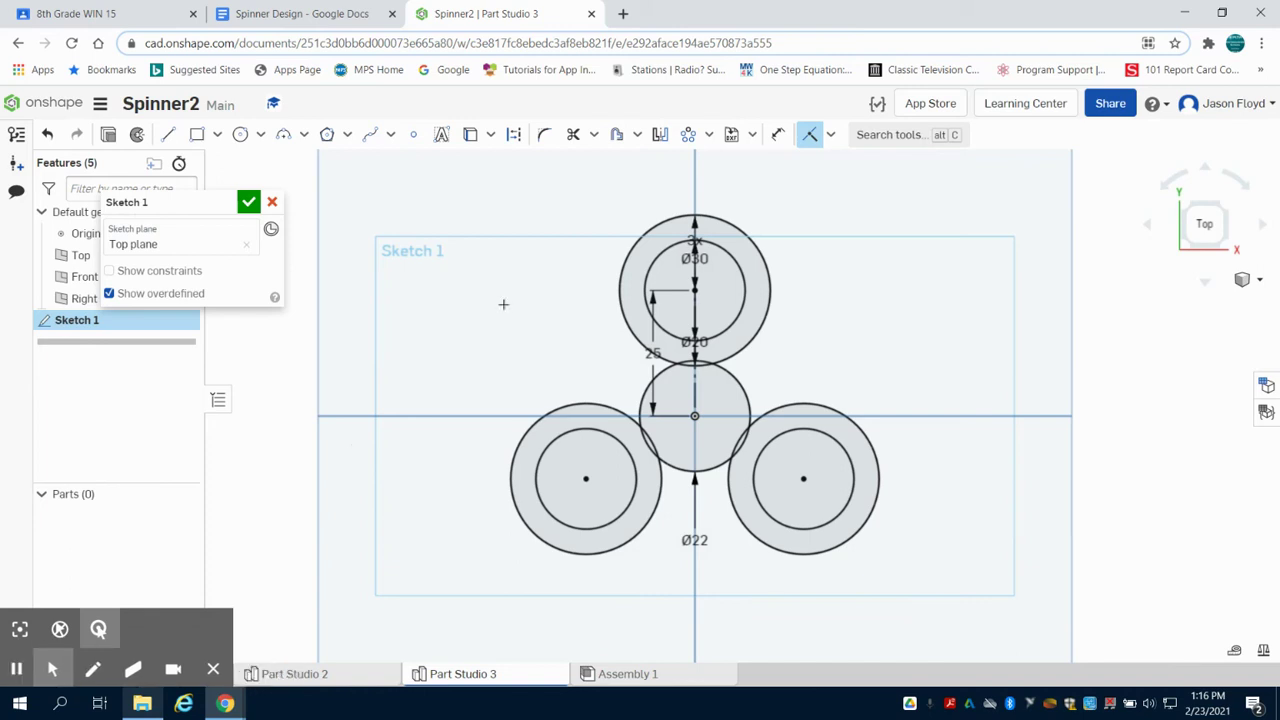
{"action": "left_click", "coordinate": [284, 136]}
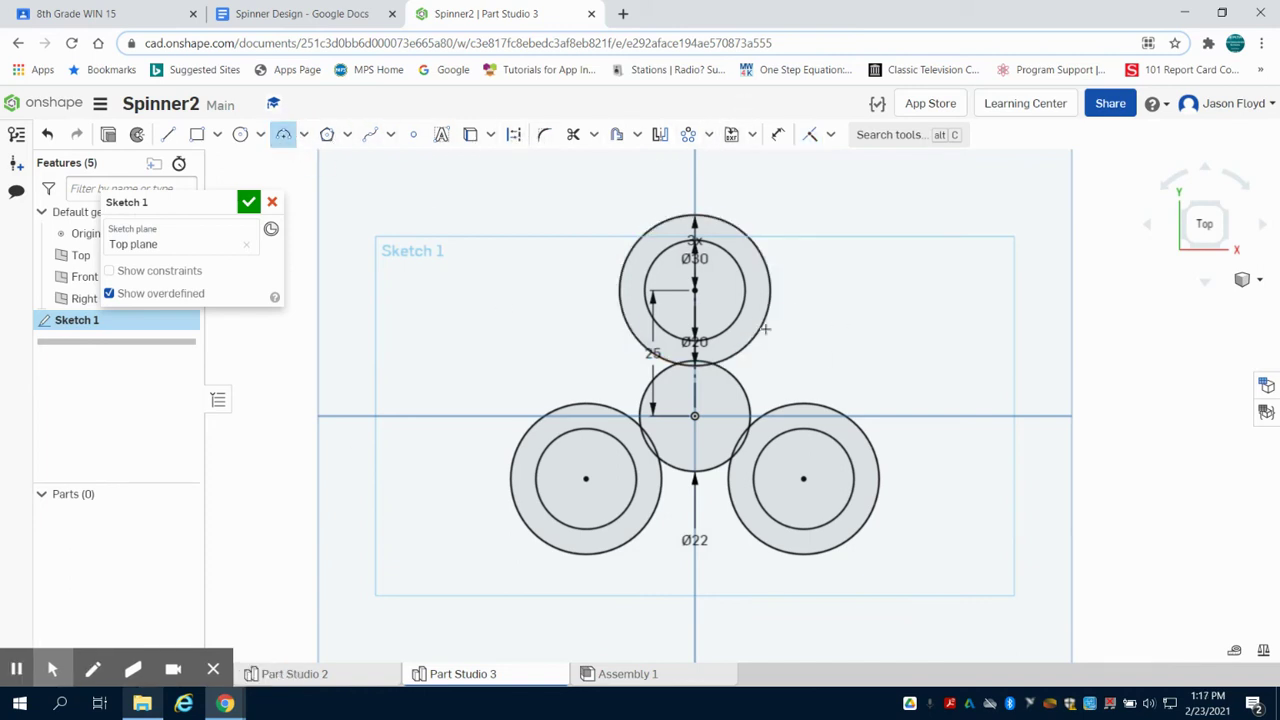
{"action": "left_click", "coordinate": [760, 329]}
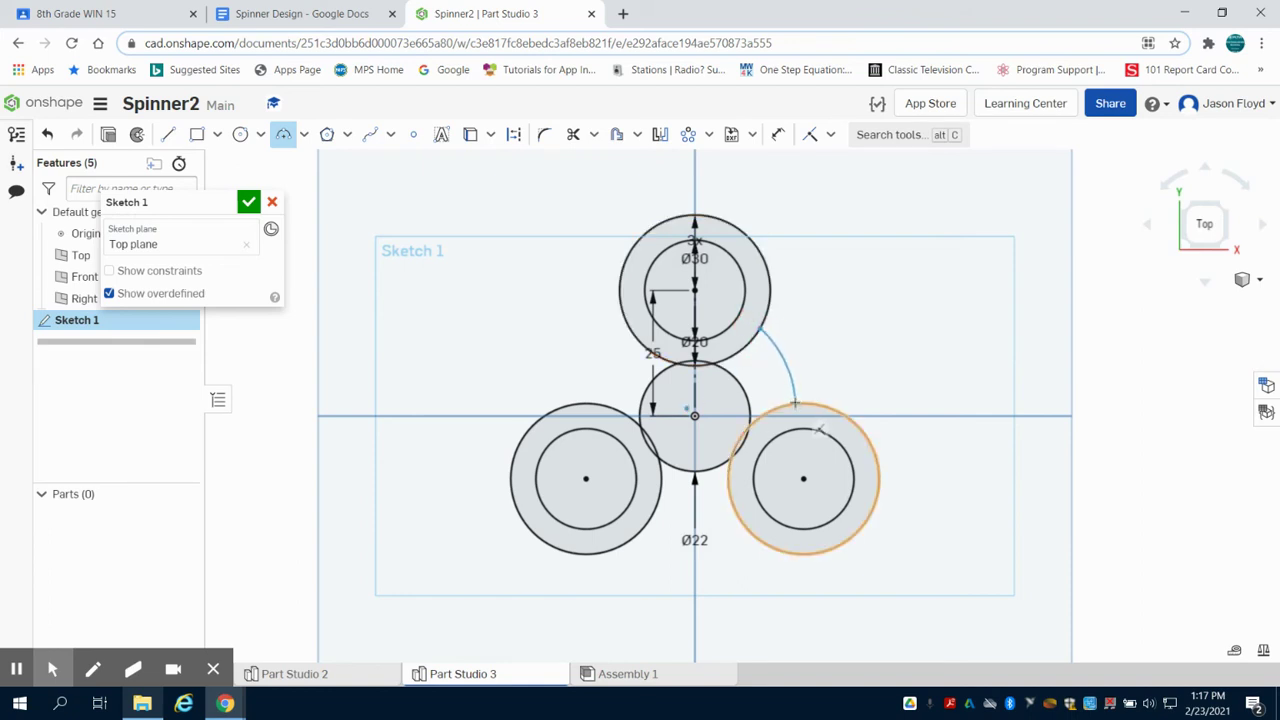
{"action": "left_click", "coordinate": [795, 404]}
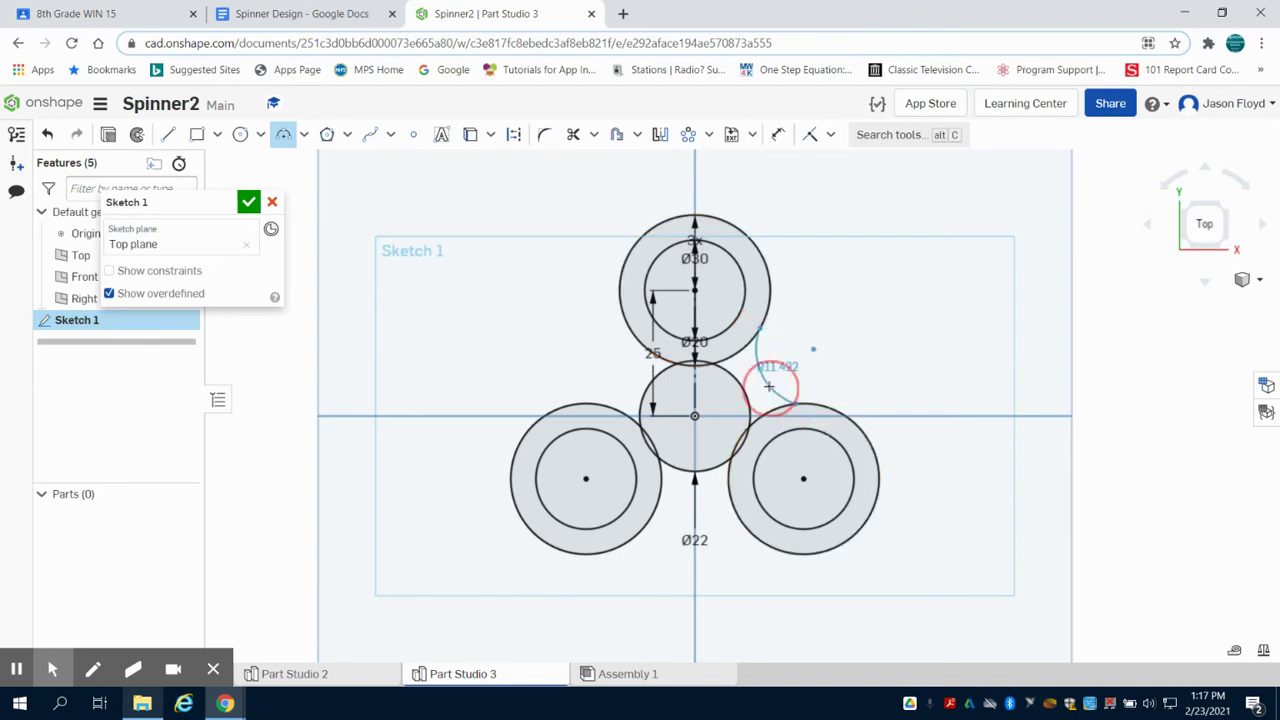
{"action": "left_click", "coordinate": [768, 386]}
{"action": "type", "text": "12"}
{"action": "key", "text": "Return"}
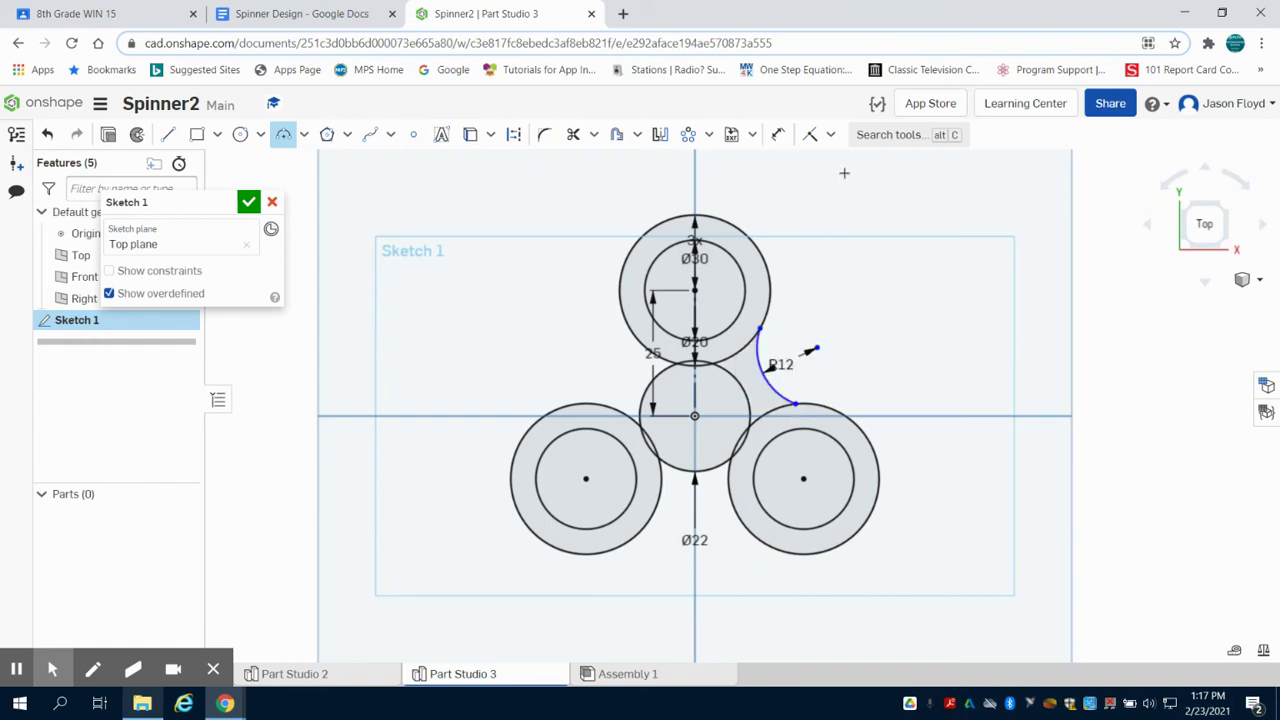
- Add tangent constraints between the R12 arc and the top and lower-right Ø30 circles
{"action": "left_click", "coordinate": [817, 145]}
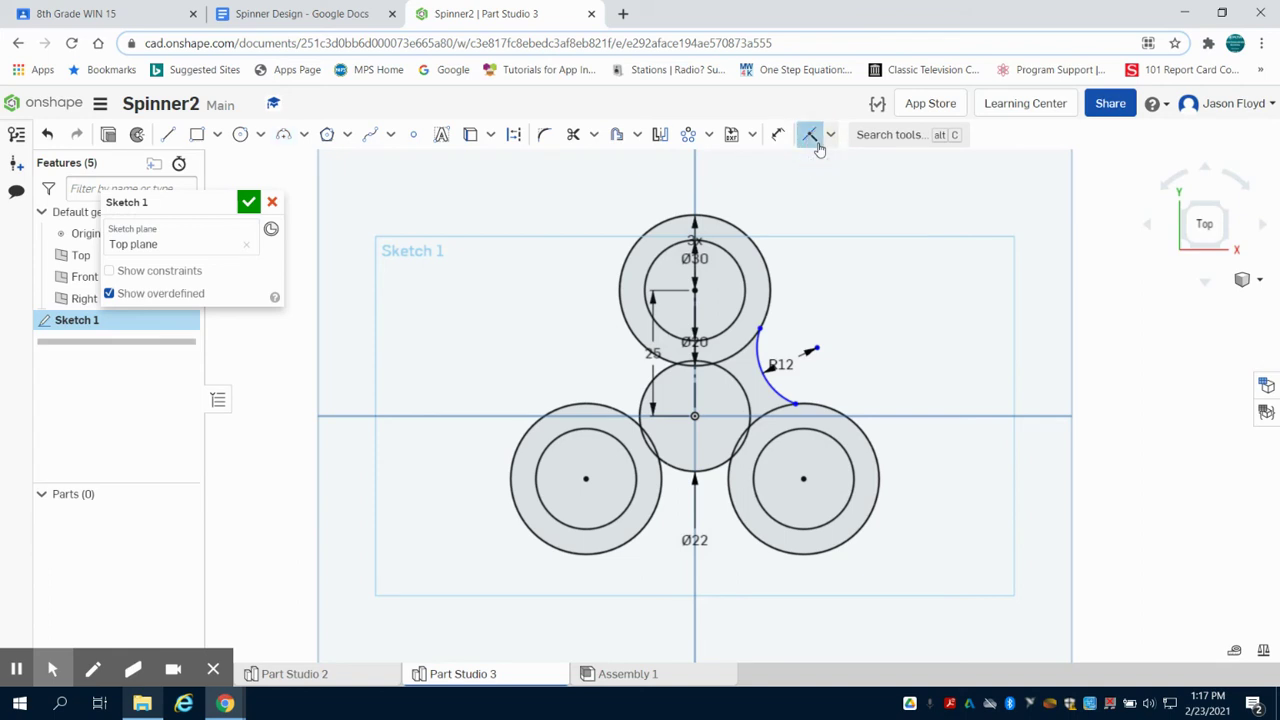
{"action": "left_click", "coordinate": [830, 135]}
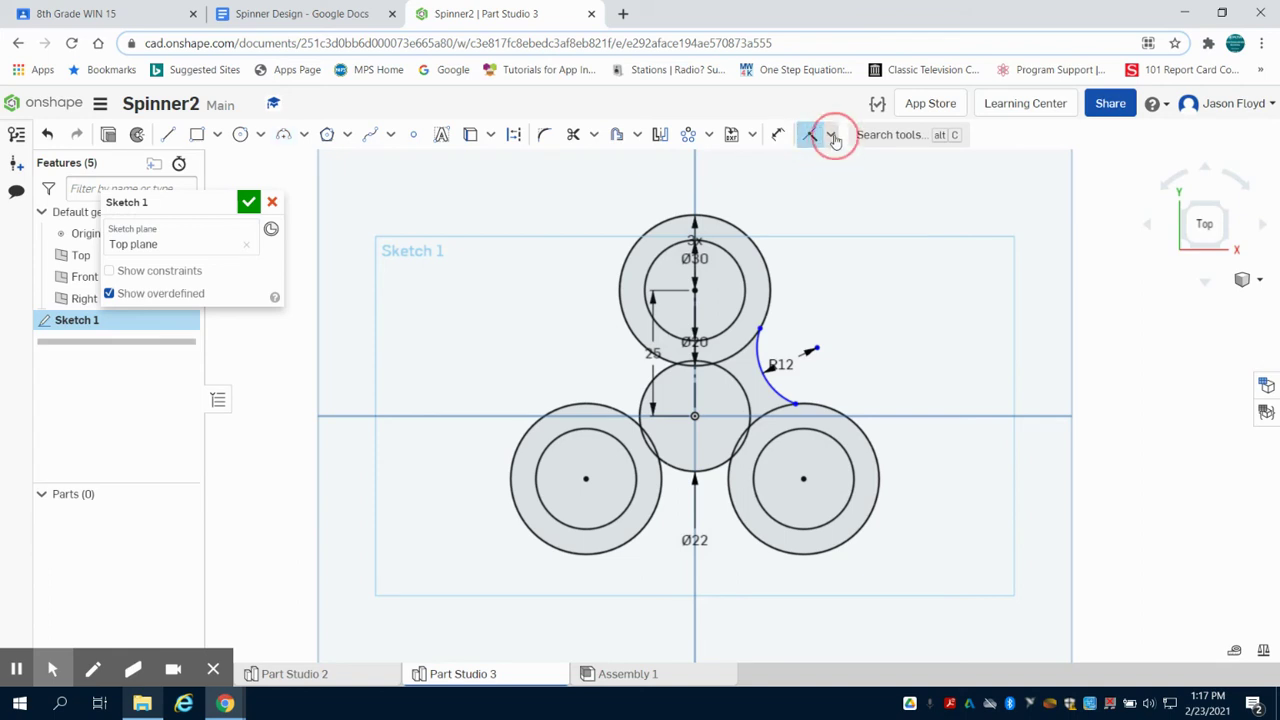
{"action": "left_click", "coordinate": [862, 247]}
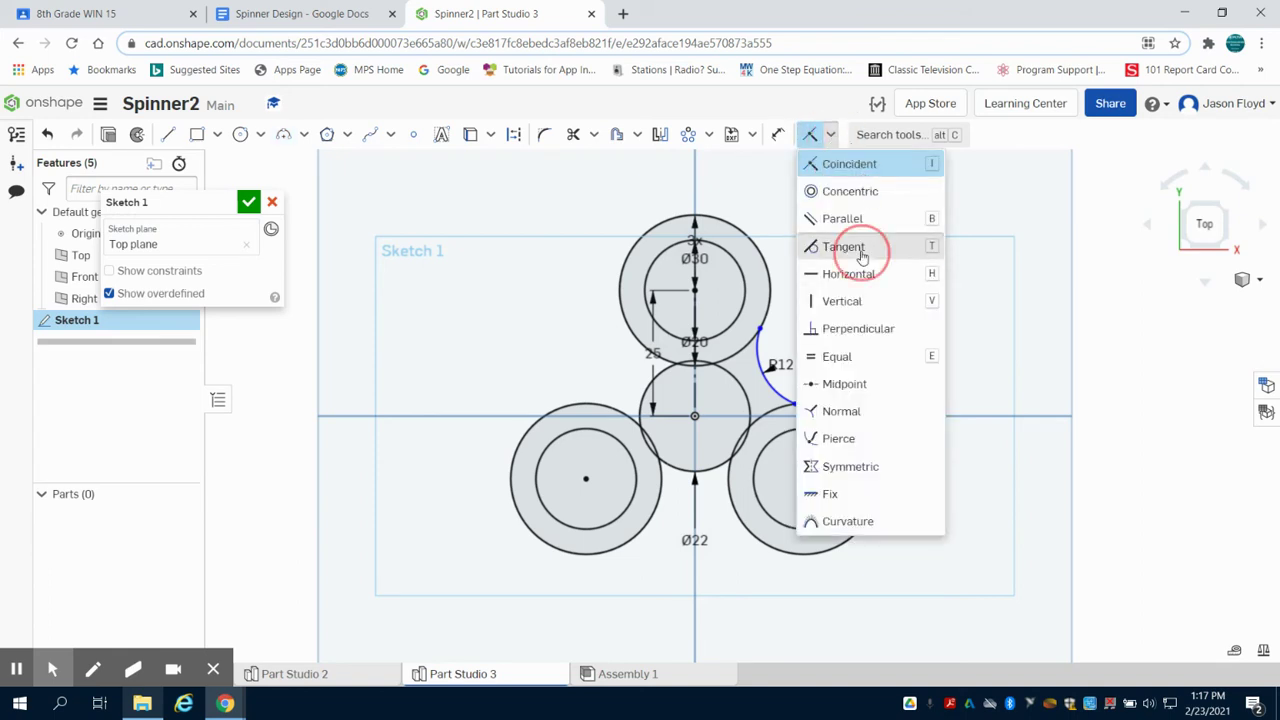
{"action": "left_click", "coordinate": [758, 355]}
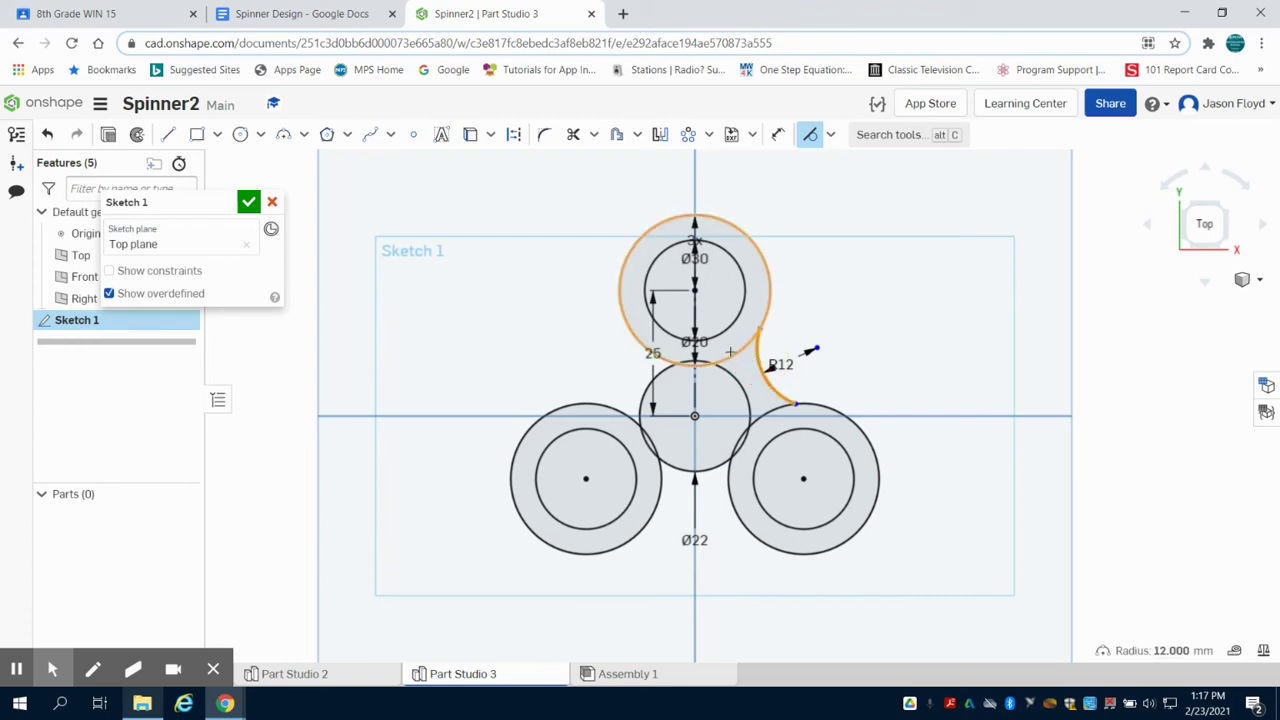
{"action": "left_click", "coordinate": [743, 350]}
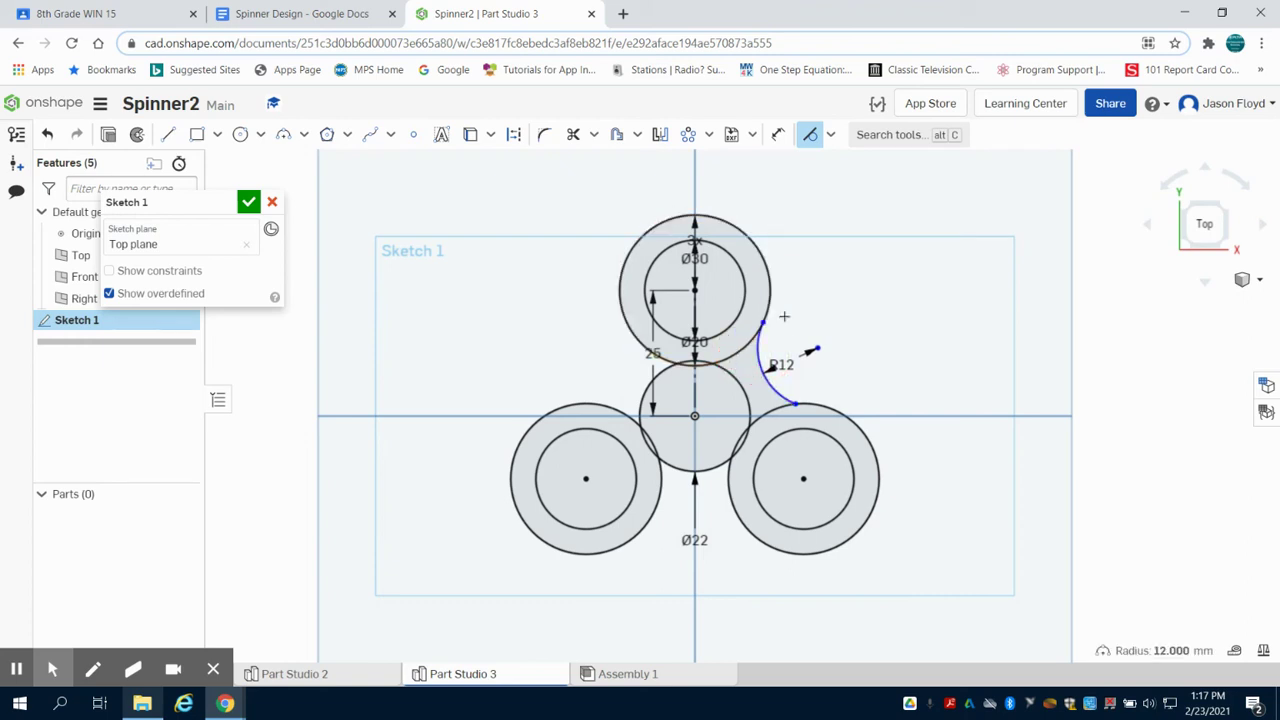
{"action": "left_click", "coordinate": [768, 386]}
{"action": "left_click", "coordinate": [771, 410]}
{"action": "left_click", "coordinate": [771, 410]}
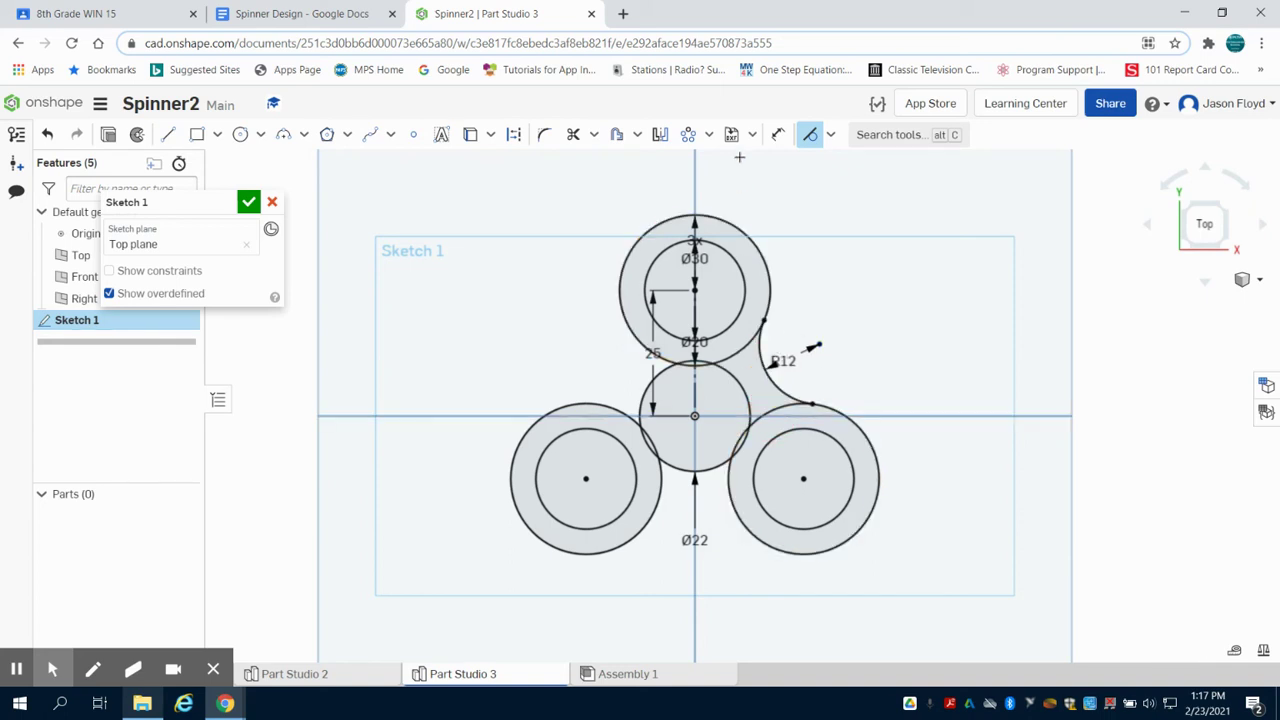
- Circular-pattern the R12 arc into three copies around the centre, then select the bottom arc
{"action": "left_click", "coordinate": [709, 135]}
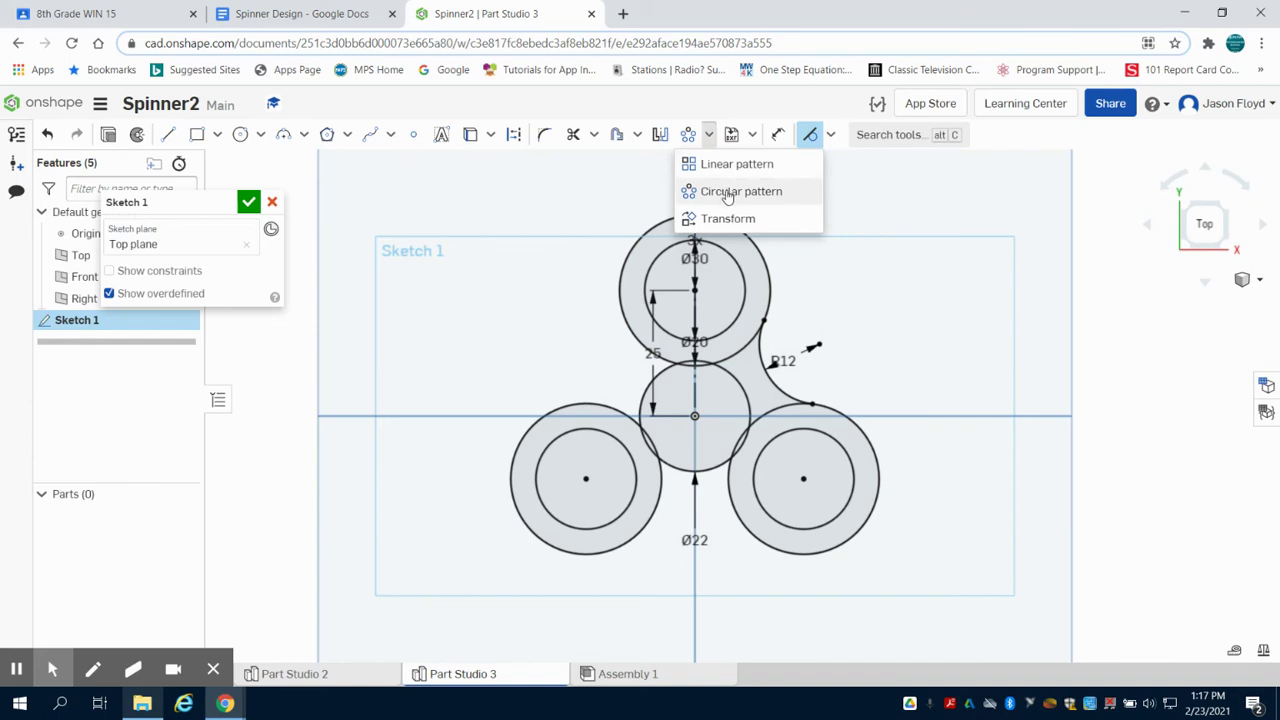
{"action": "left_click", "coordinate": [727, 193]}
{"action": "left_click", "coordinate": [762, 355]}
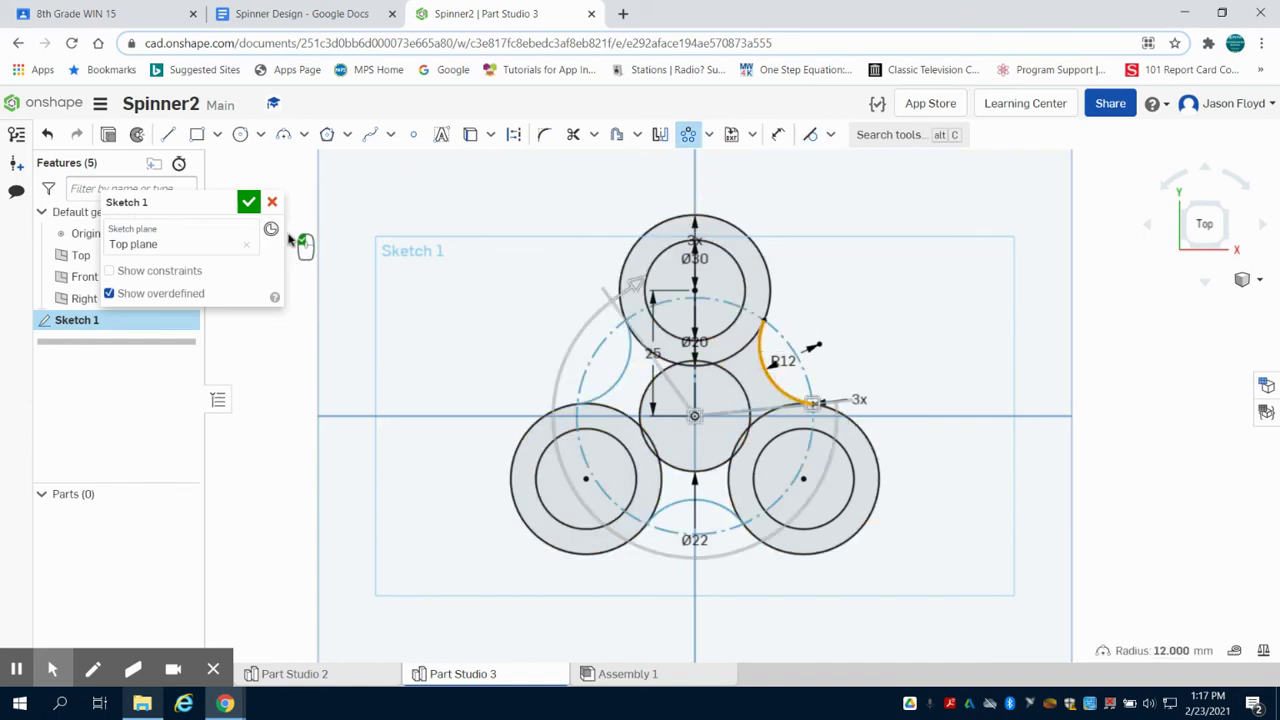
{"action": "left_click", "coordinate": [424, 298]}
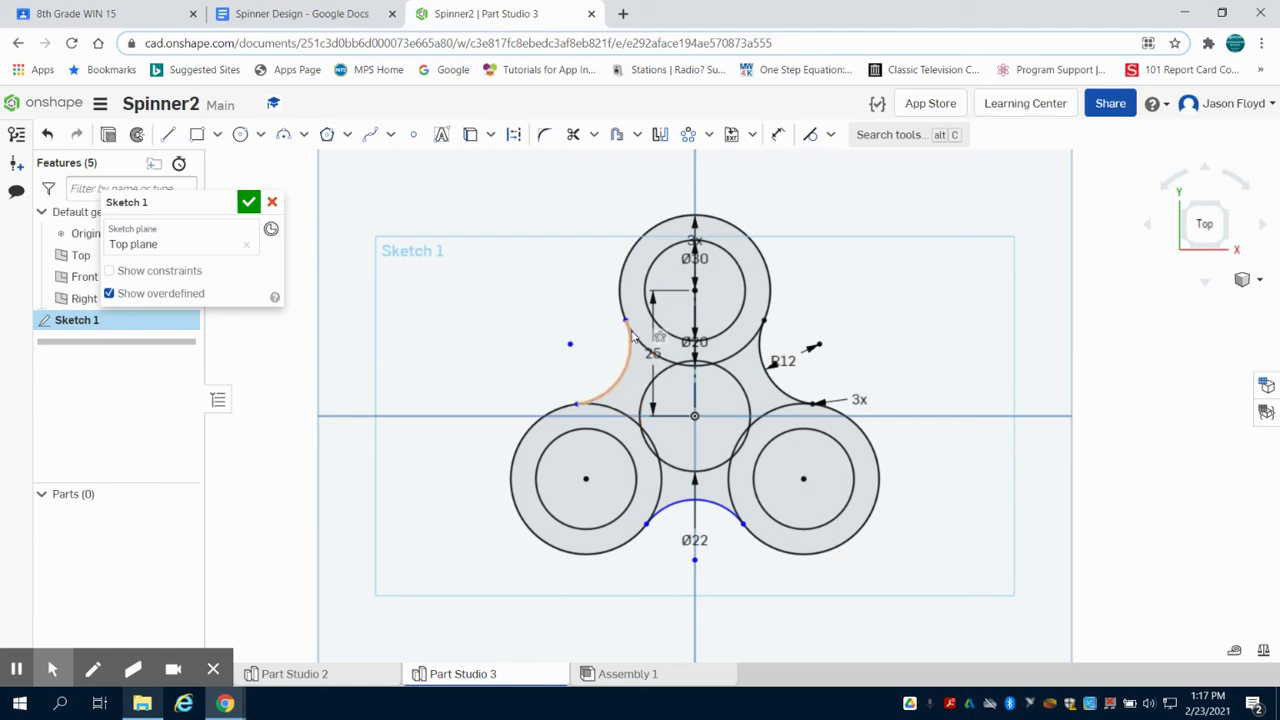
{"action": "left_click", "coordinate": [700, 500]}
- Extrude the spinner sketch 7 mm deep into Part 1, then tilt the view to show its thickness
{"action": "key", "text": "shift+e"}
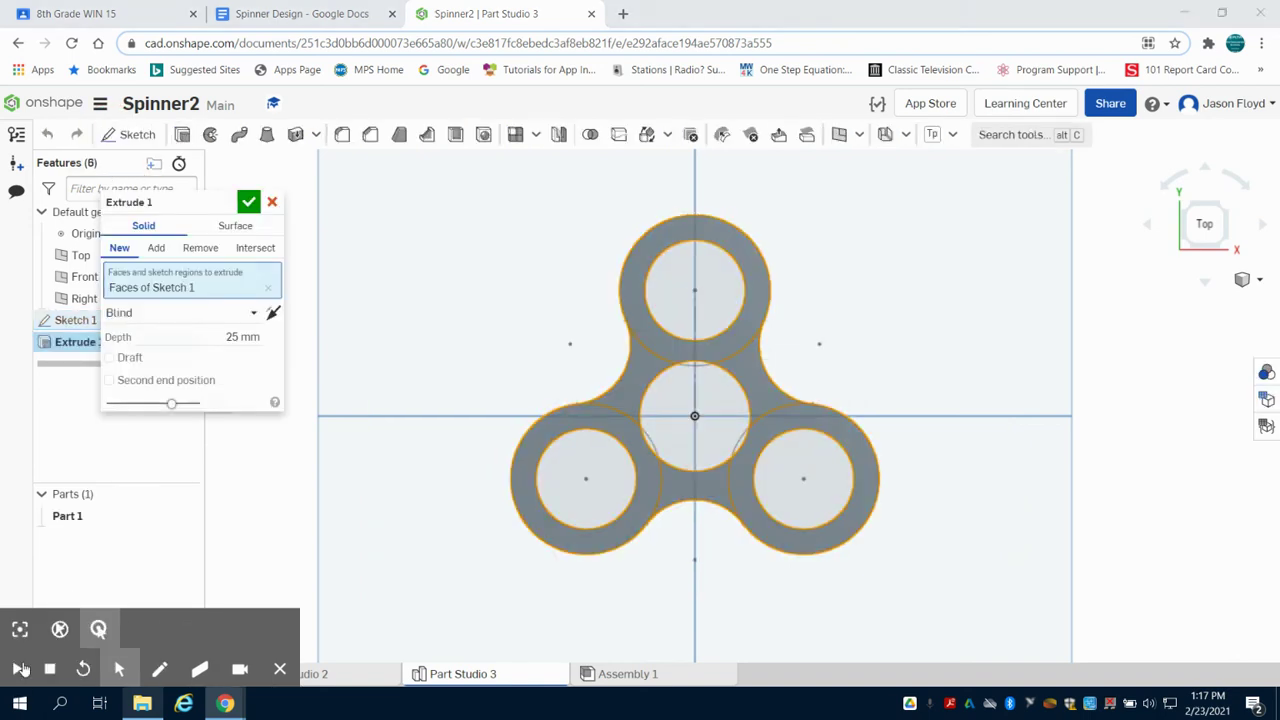
{"action": "left_click", "coordinate": [241, 338]}
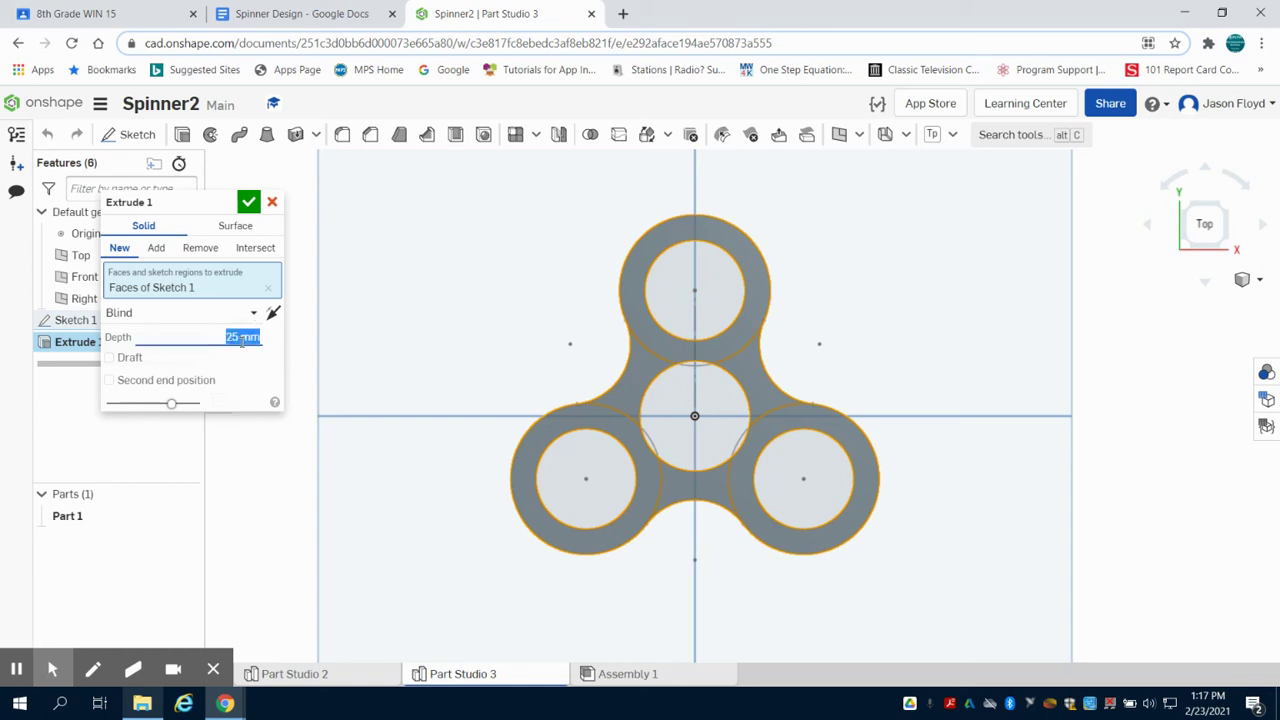
{"action": "type", "text": "7"}
{"action": "left_click", "coordinate": [248, 202]}
{"action": "left_click", "coordinate": [952, 338]}
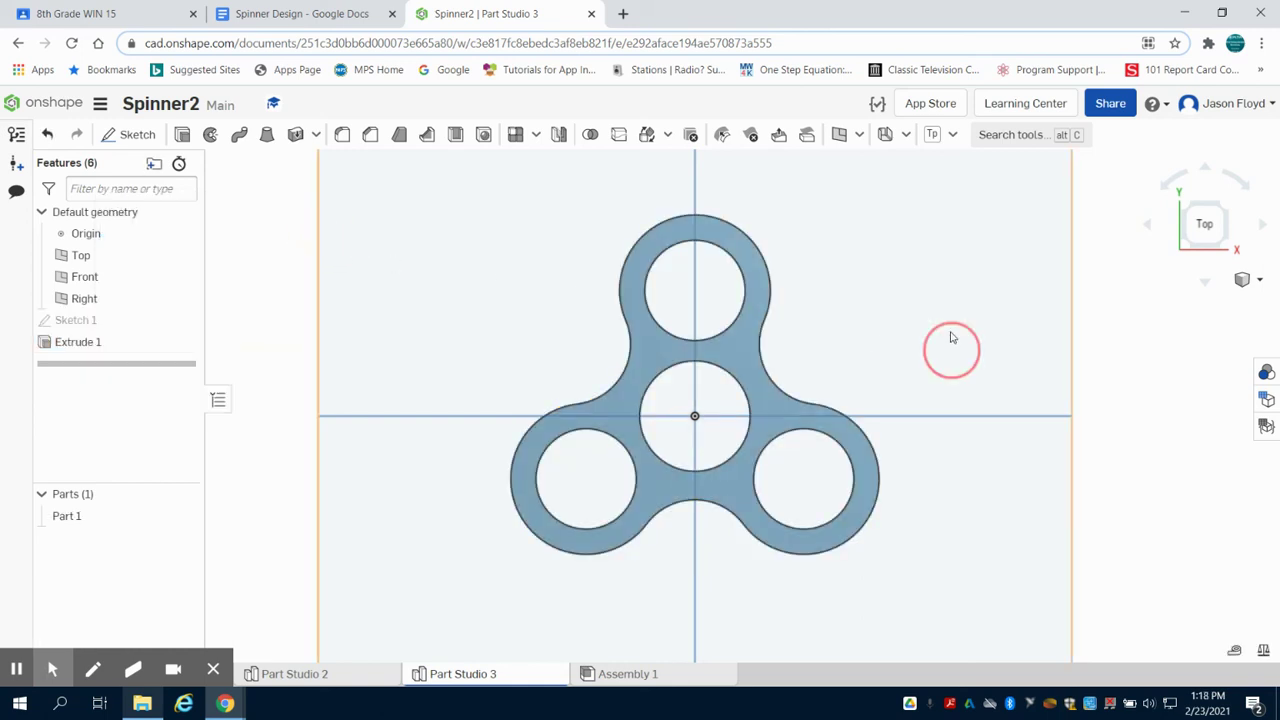
{"action": "right_click_drag", "start_coordinate": [952, 338], "coordinate": [958, 292]}
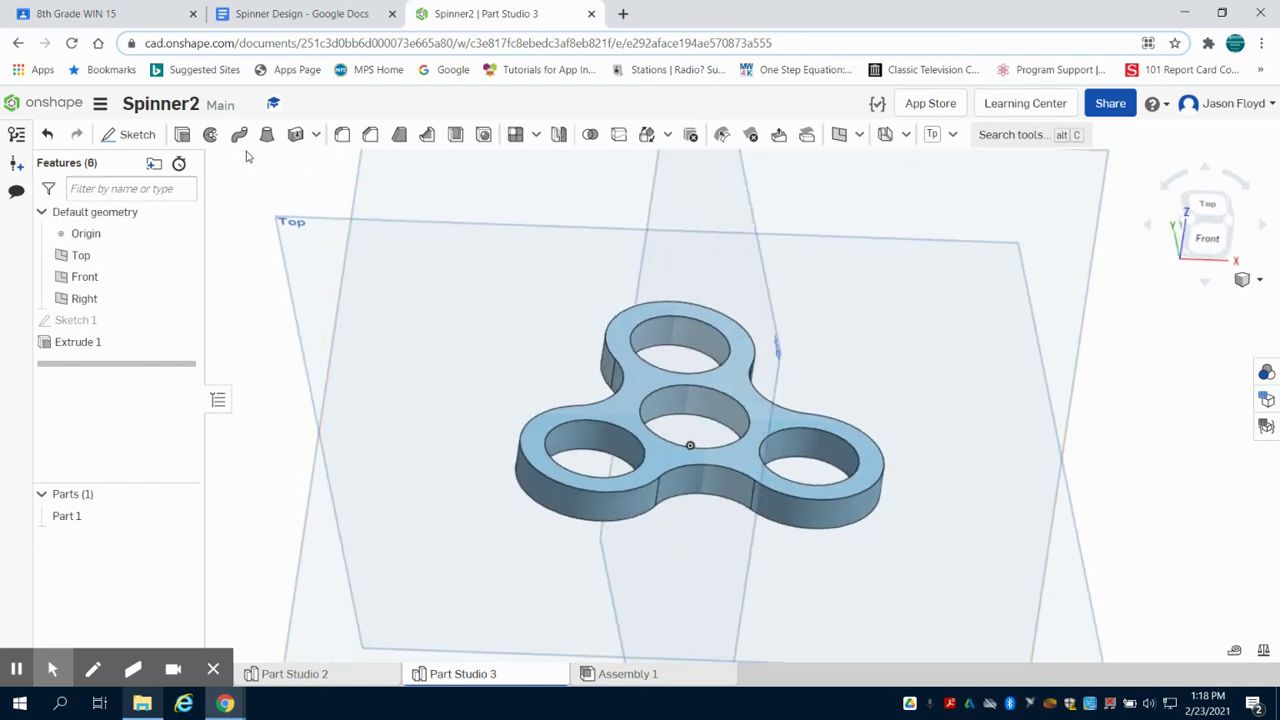
- Fillet the curved outer edge and the left, top and right hole rims with a 1 mm radius
{"action": "left_click", "coordinate": [346, 138]}
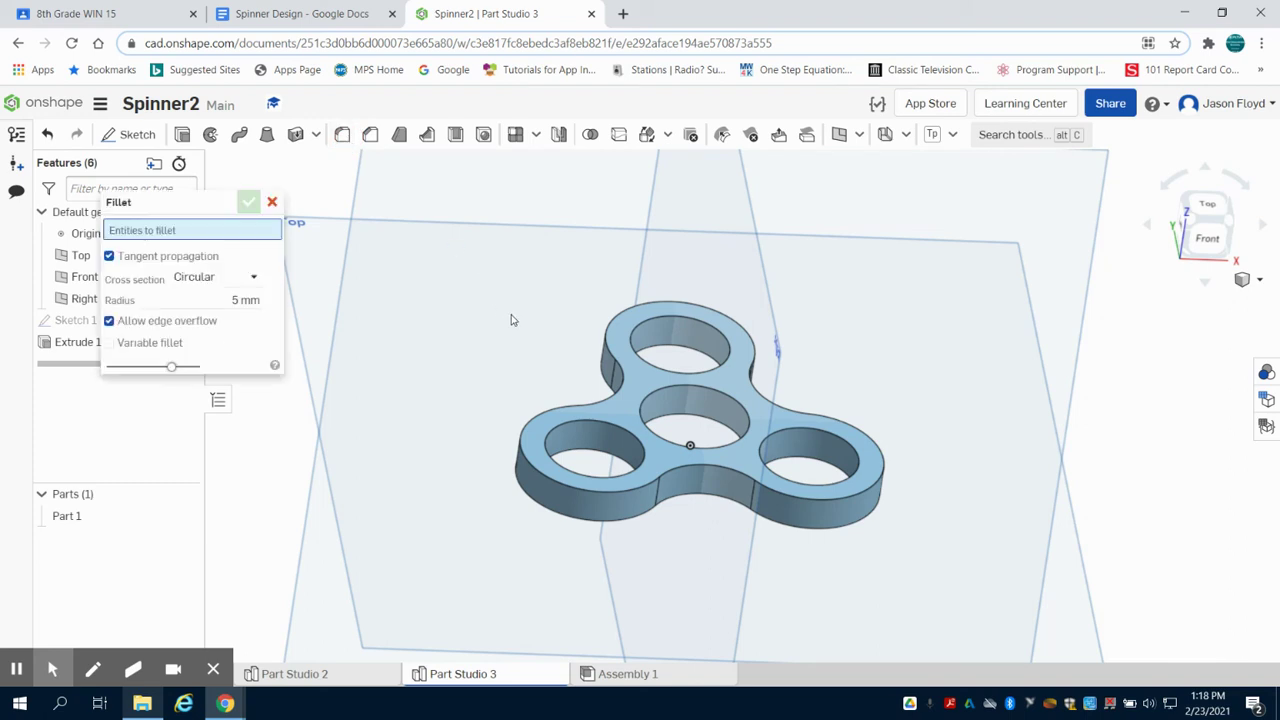
{"action": "left_click", "coordinate": [587, 408]}
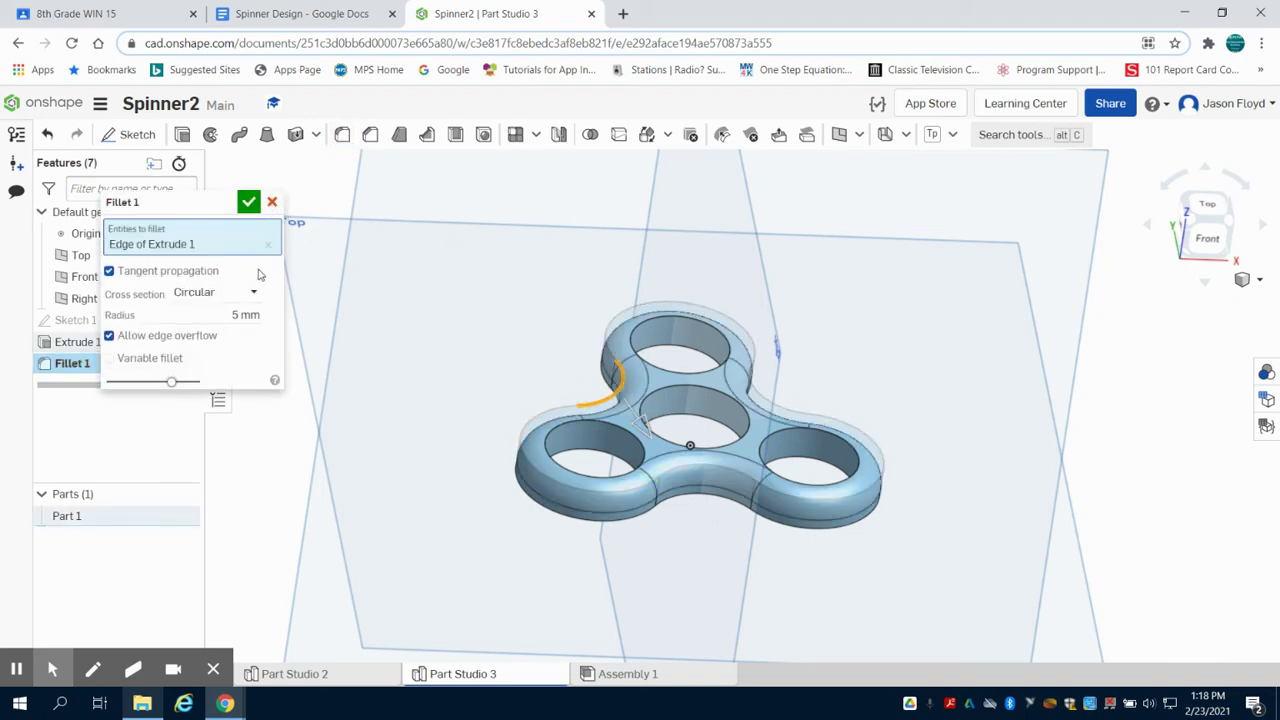
{"action": "left_click", "coordinate": [249, 313]}
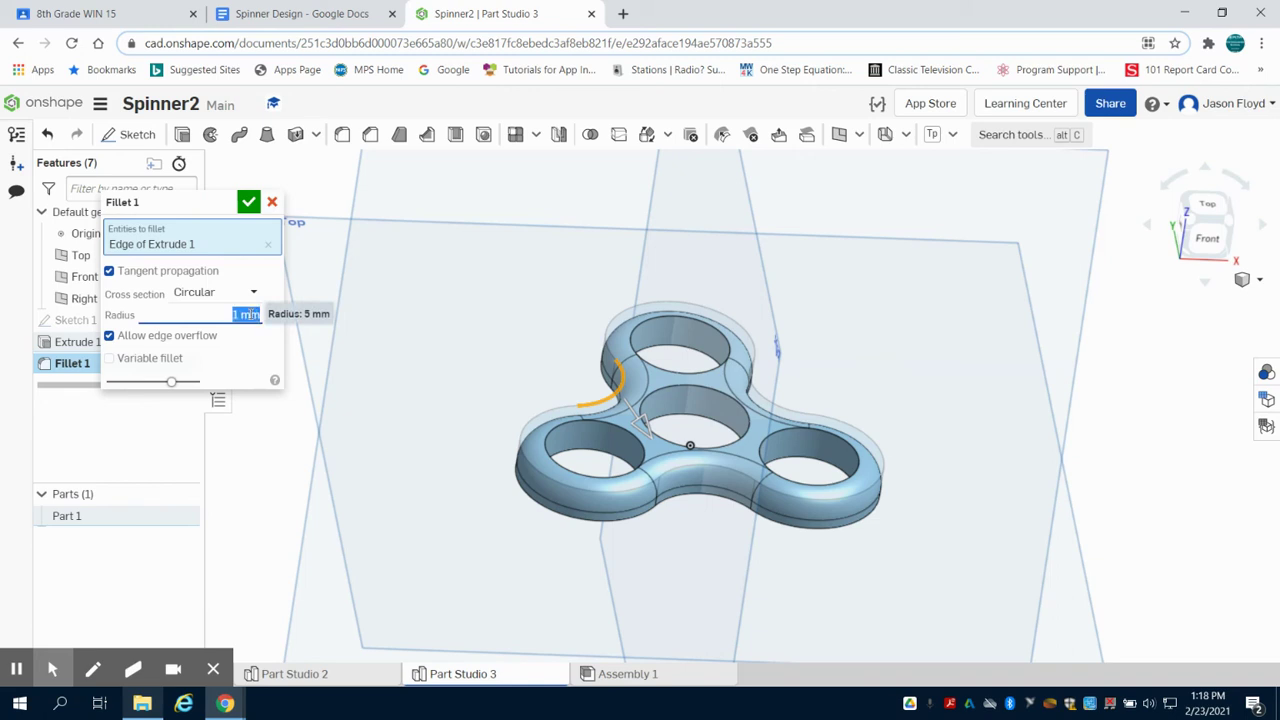
{"action": "left_click", "coordinate": [591, 421]}
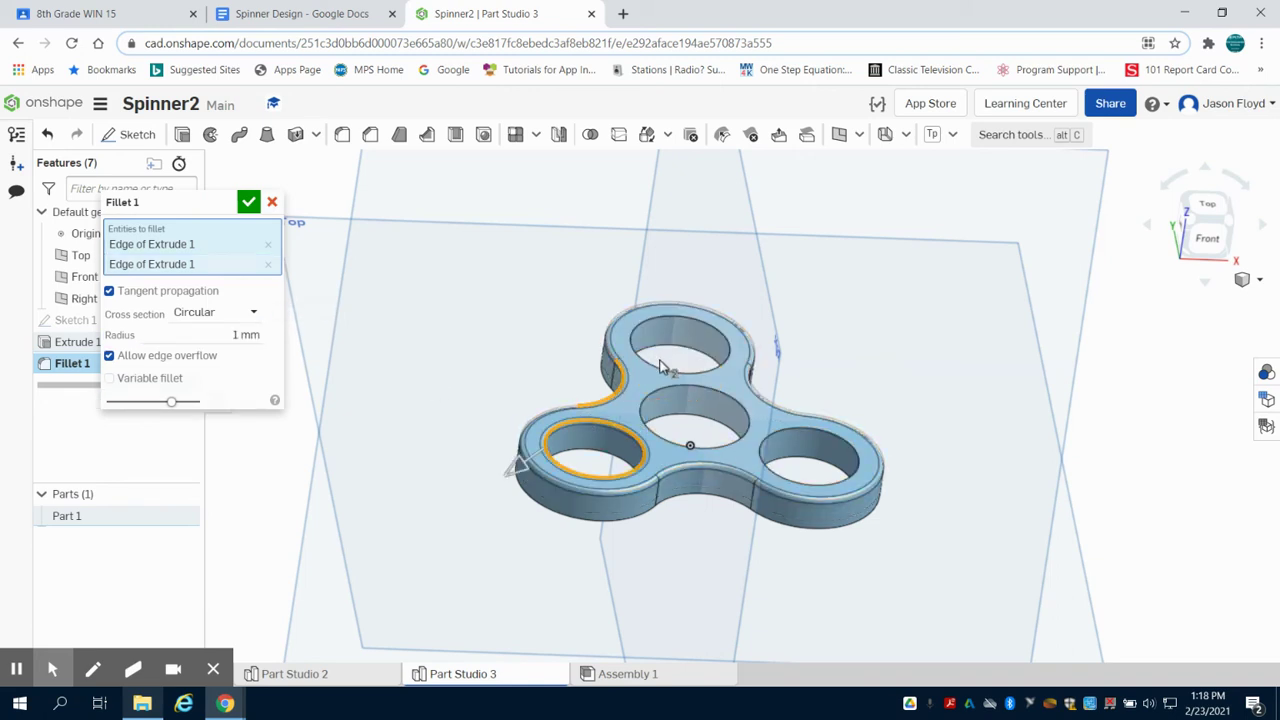
{"action": "left_click", "coordinate": [658, 369]}
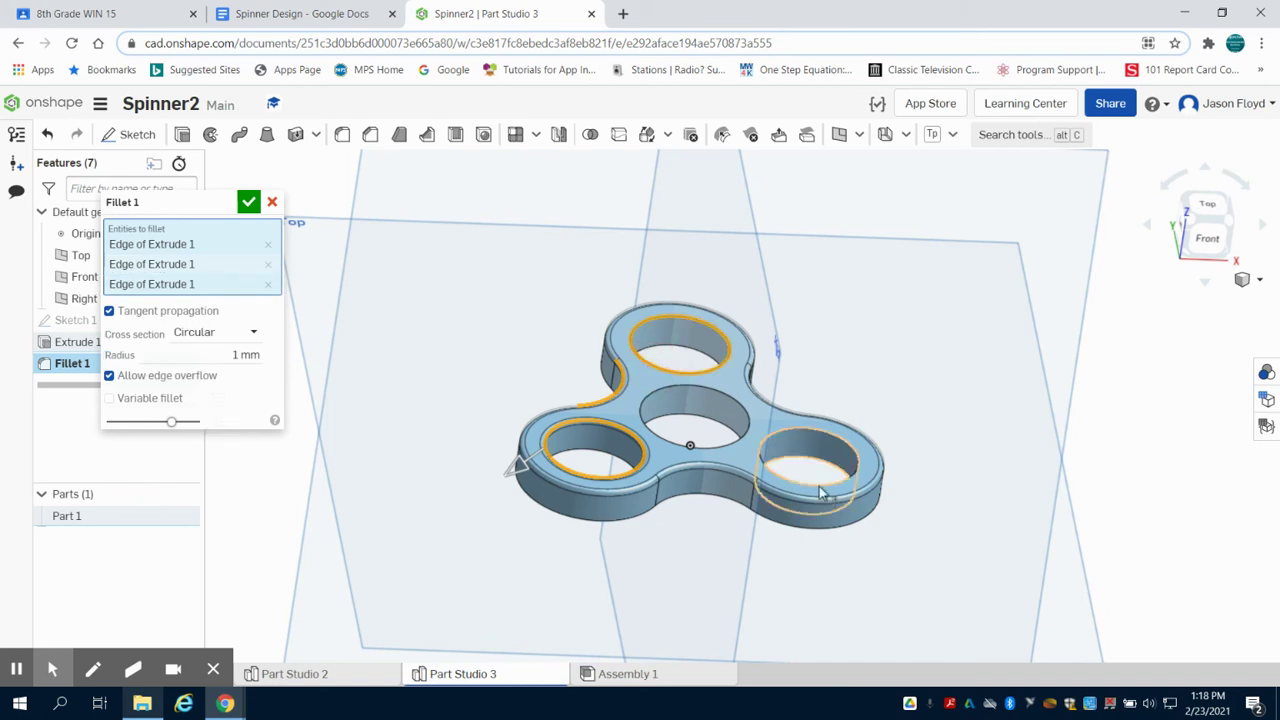
{"action": "left_click", "coordinate": [826, 445]}
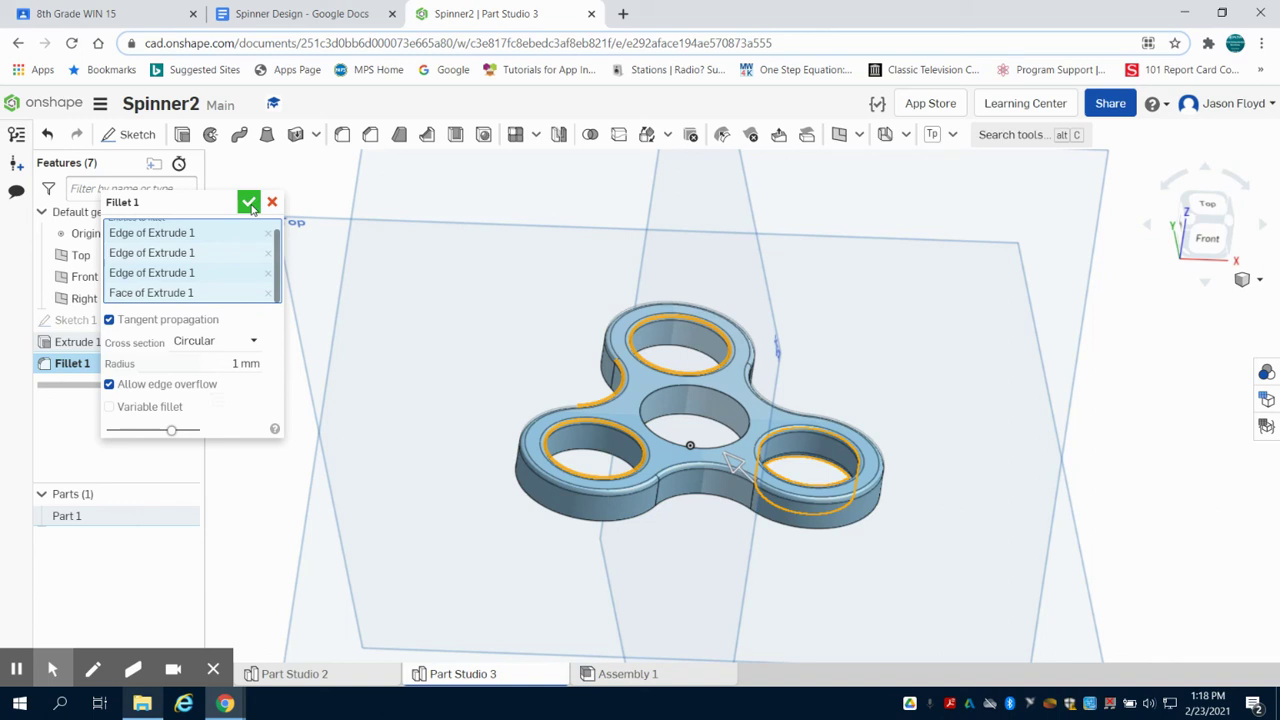
{"action": "left_click", "coordinate": [249, 203]}
{"action": "left_click", "coordinate": [1228, 225]}
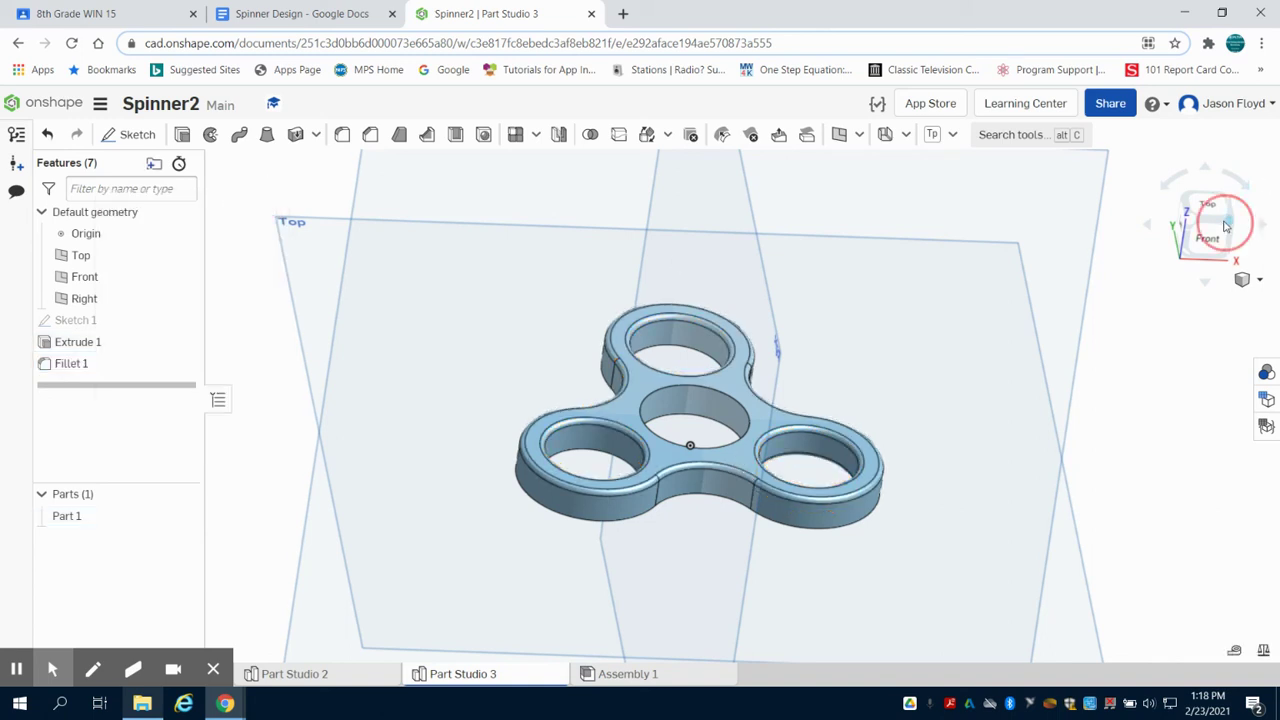
- Rename Part 1 to 'spinner'
{"action": "left_click", "coordinate": [68, 518]}
{"action": "right_click", "coordinate": [71, 524]}
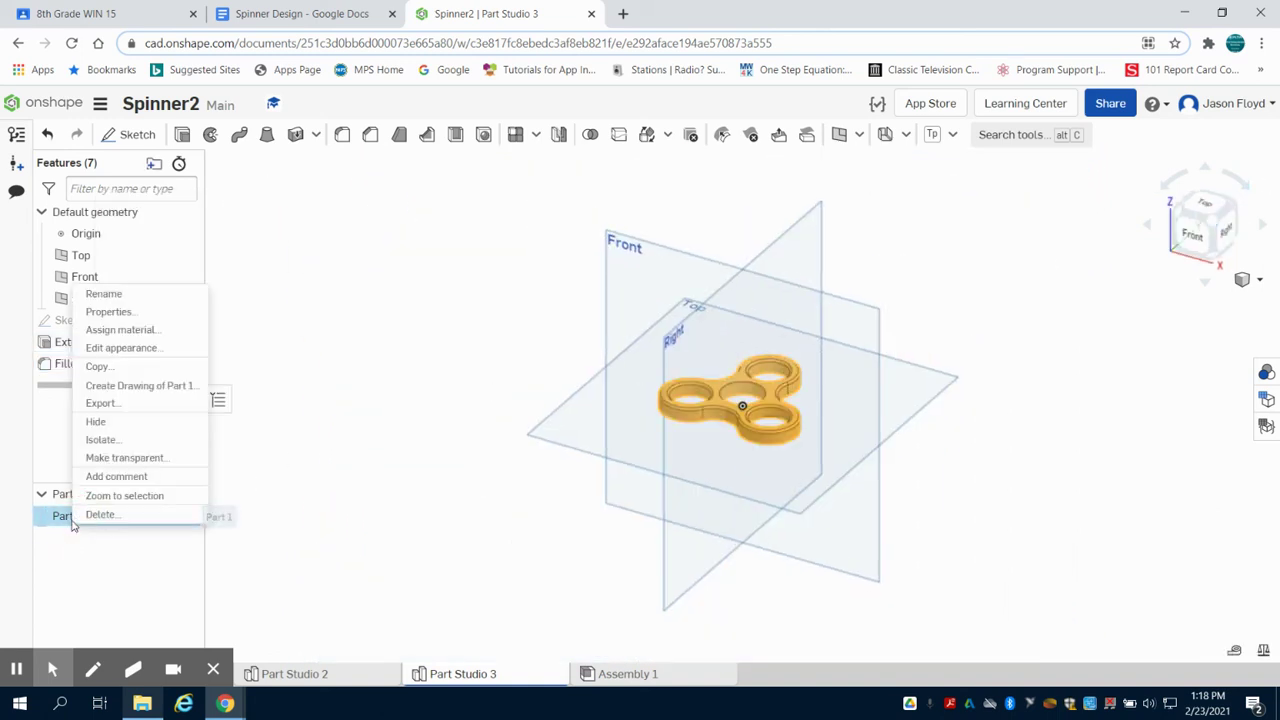
{"action": "left_click", "coordinate": [125, 298]}
{"action": "type", "text": "spinner"}
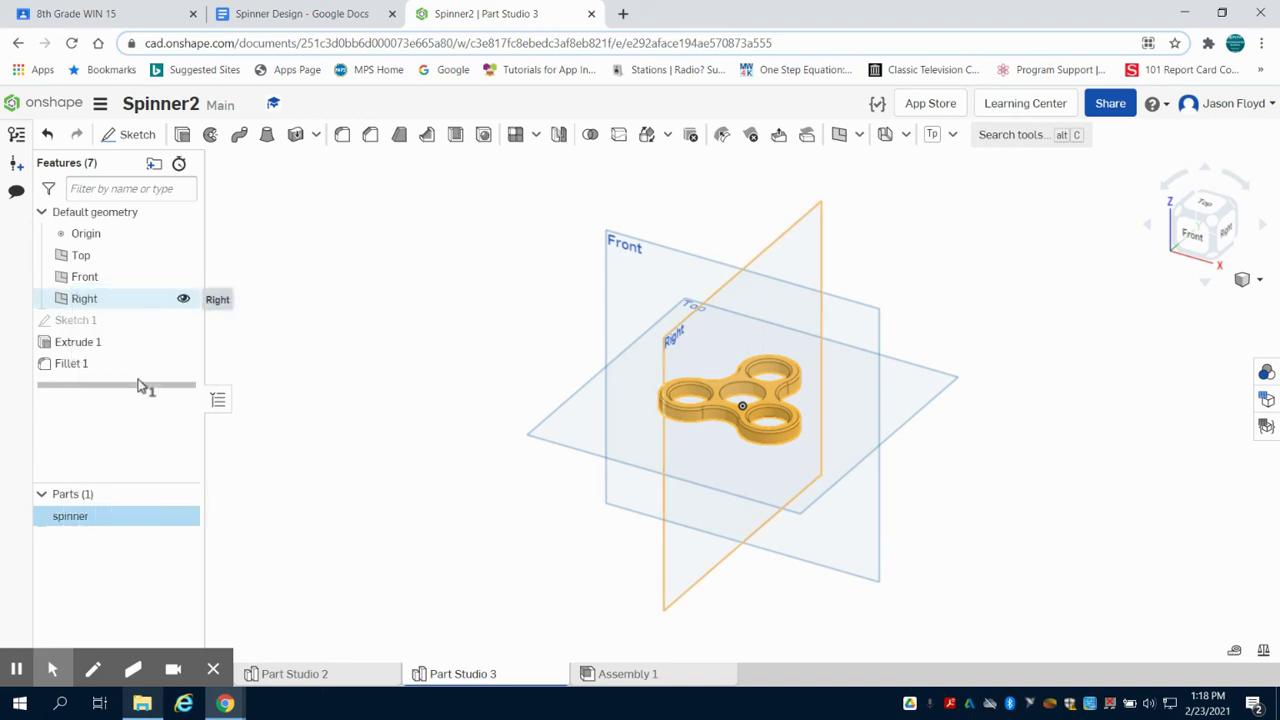
- Give the spinner part a bright green #4AE00D appearance using the colour mixer
{"action": "right_click", "coordinate": [115, 522]}
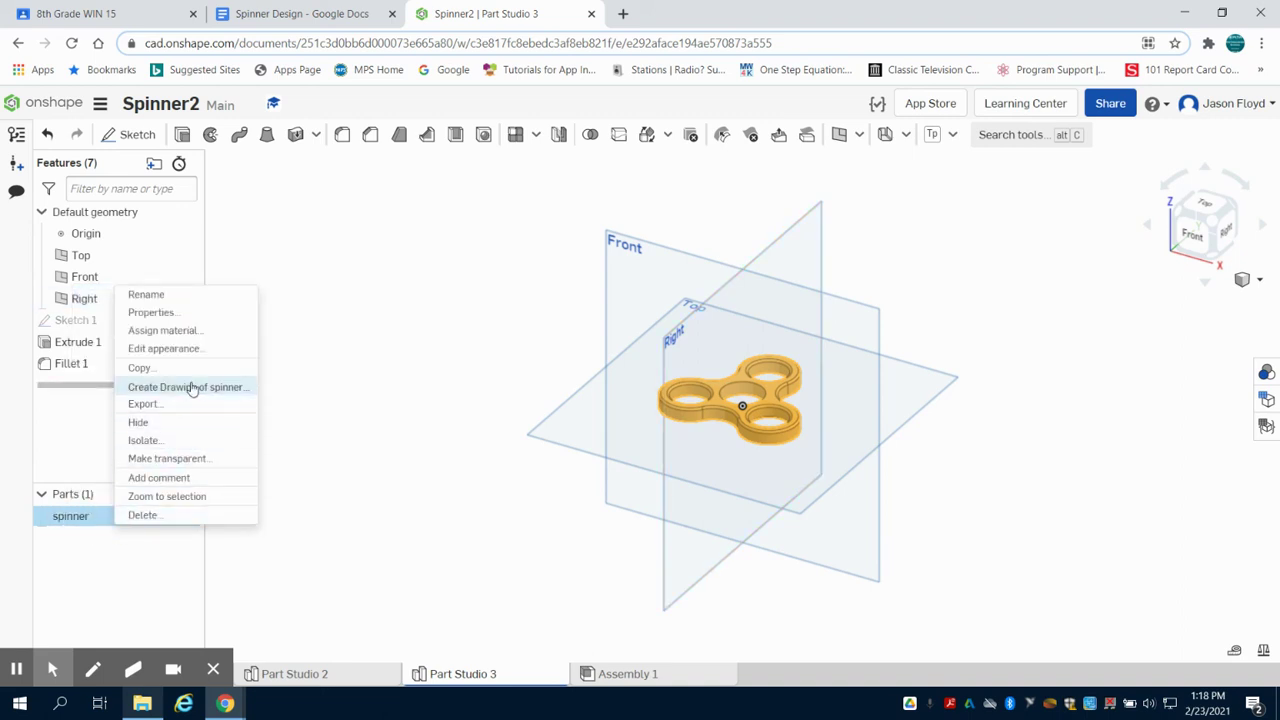
{"action": "left_click", "coordinate": [194, 348]}
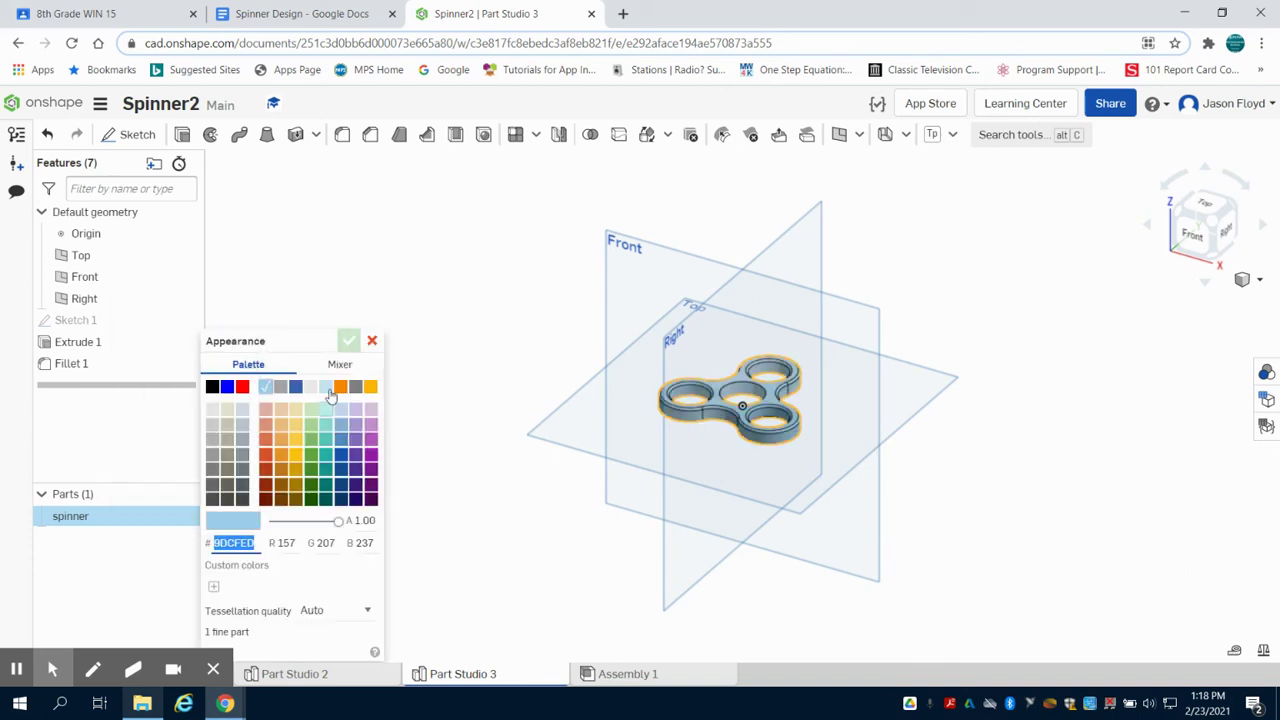
{"action": "left_click", "coordinate": [338, 364]}
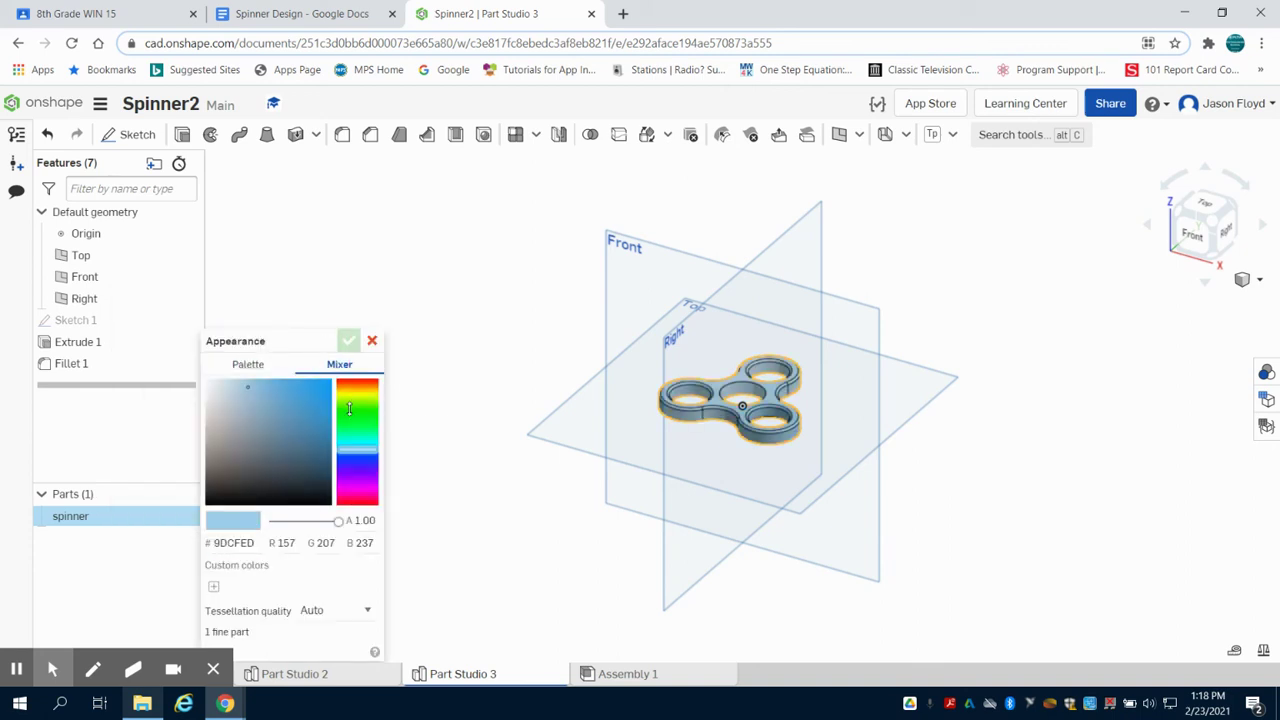
{"action": "left_click", "coordinate": [357, 408]}
{"action": "left_click", "coordinate": [323, 392]}
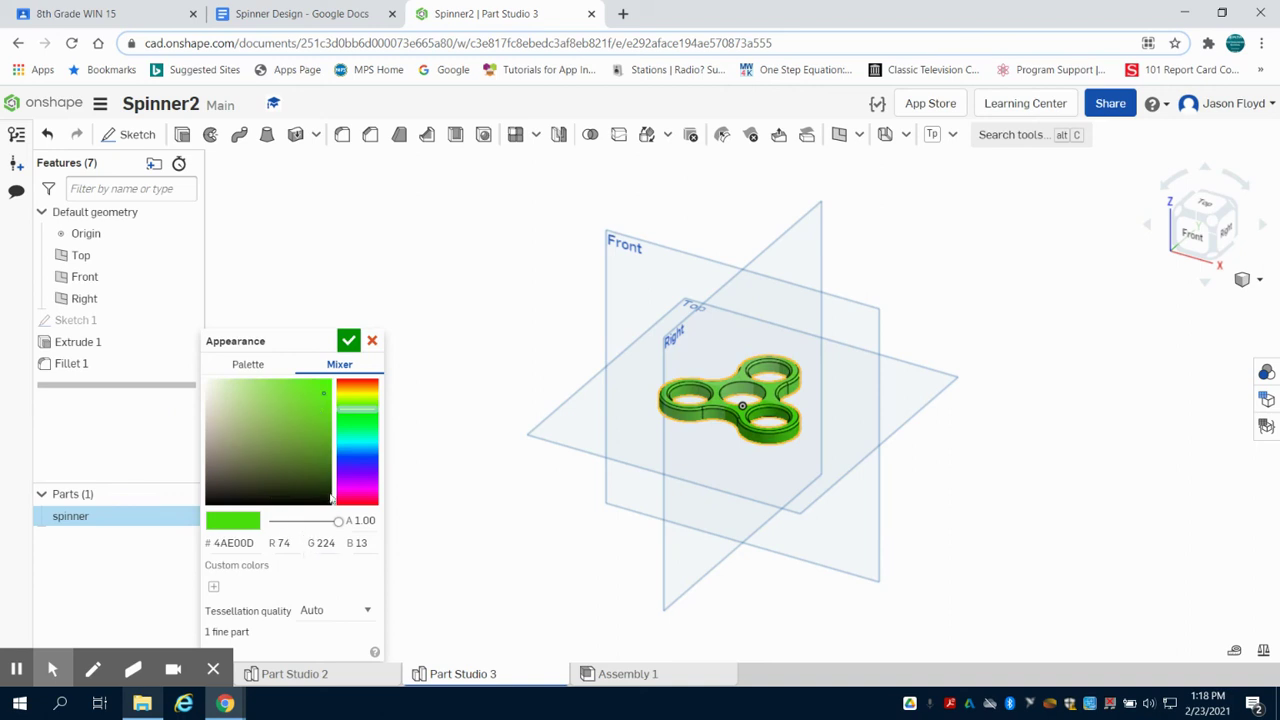
{"action": "left_click", "coordinate": [350, 343]}
{"action": "scroll", "coordinate": [670, 343], "scroll_direction": "up", "scroll_amount": 3}
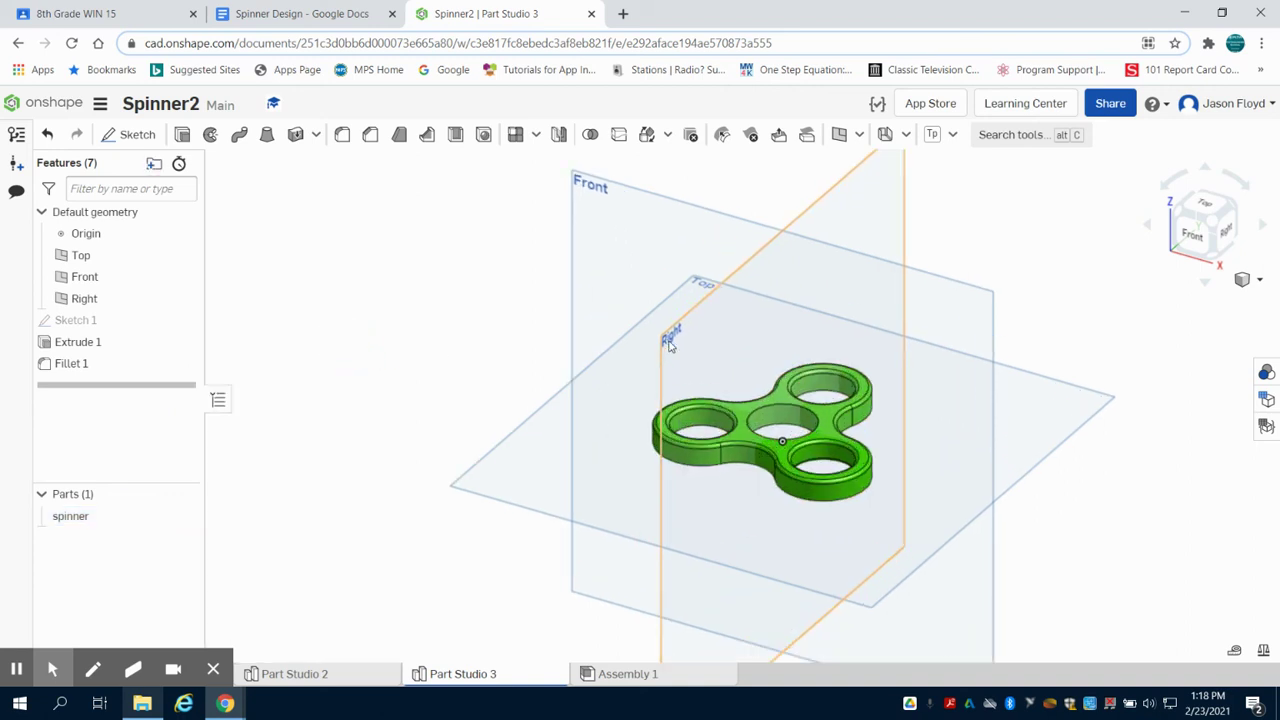
{"action": "scroll", "coordinate": [881, 476], "scroll_direction": "up", "scroll_amount": 2}
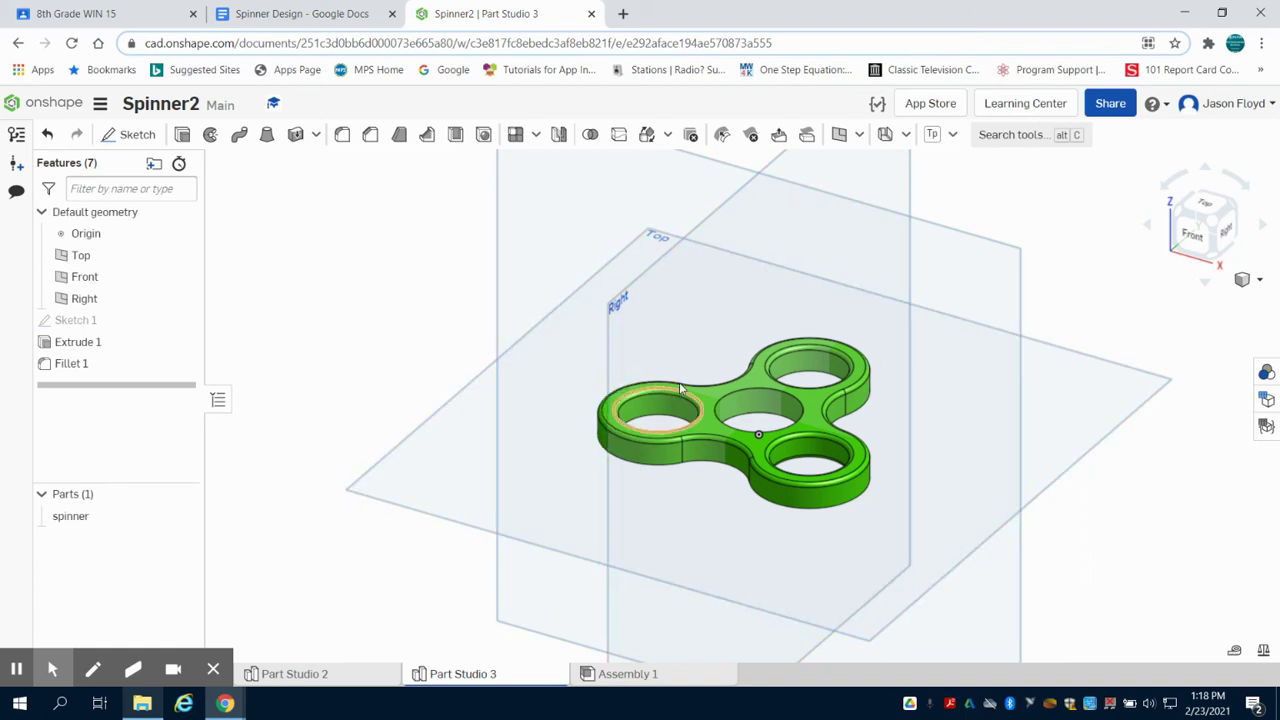
{"action": "scroll", "coordinate": [679, 382], "scroll_direction": "down", "scroll_amount": 2}
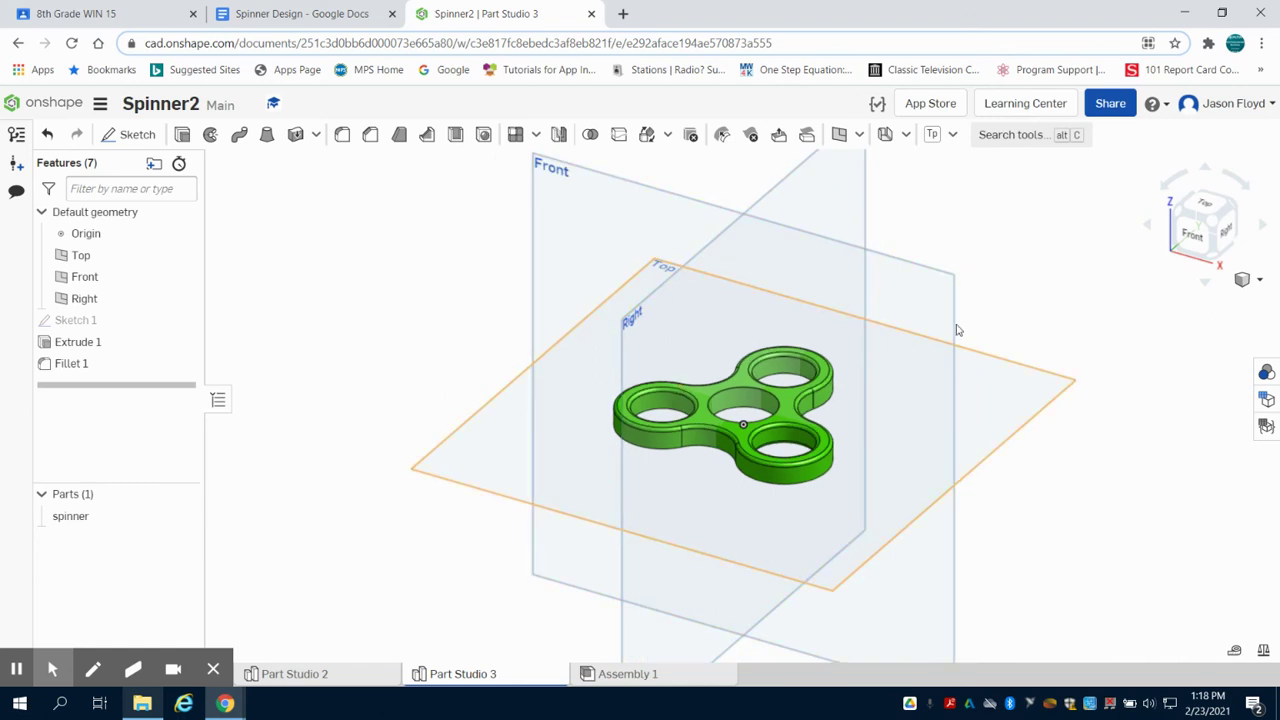